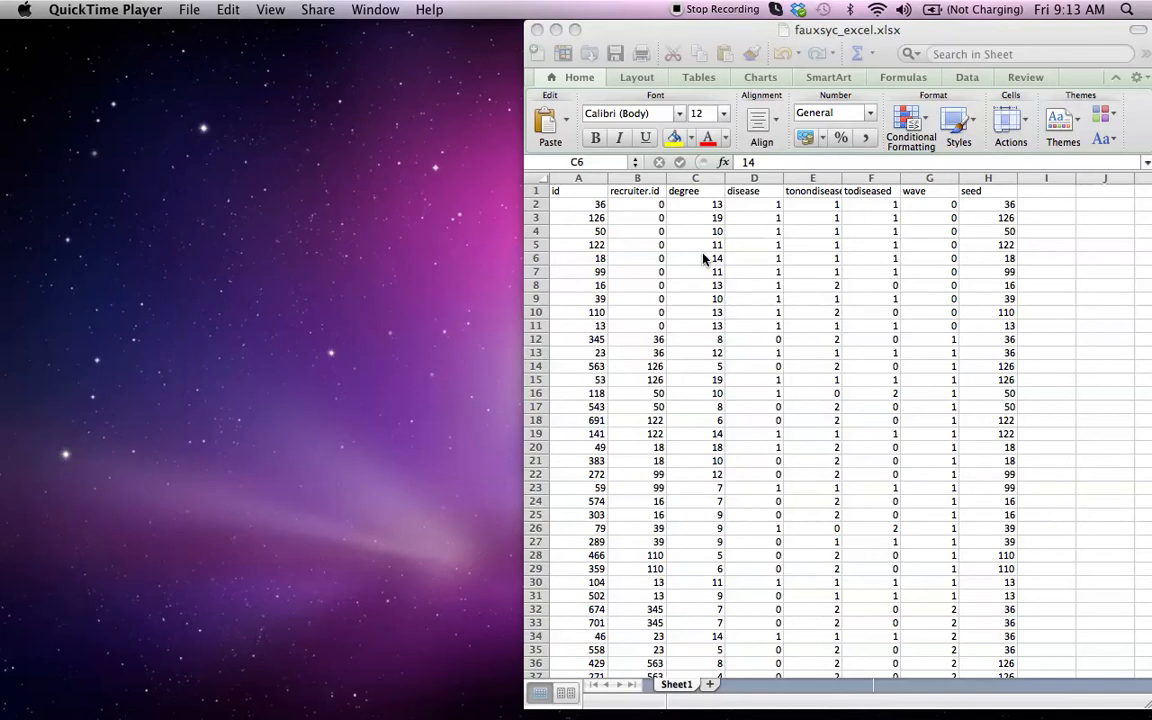
Launch the JGR console for R alongside the open workbook.
mouse_move(613, 686)
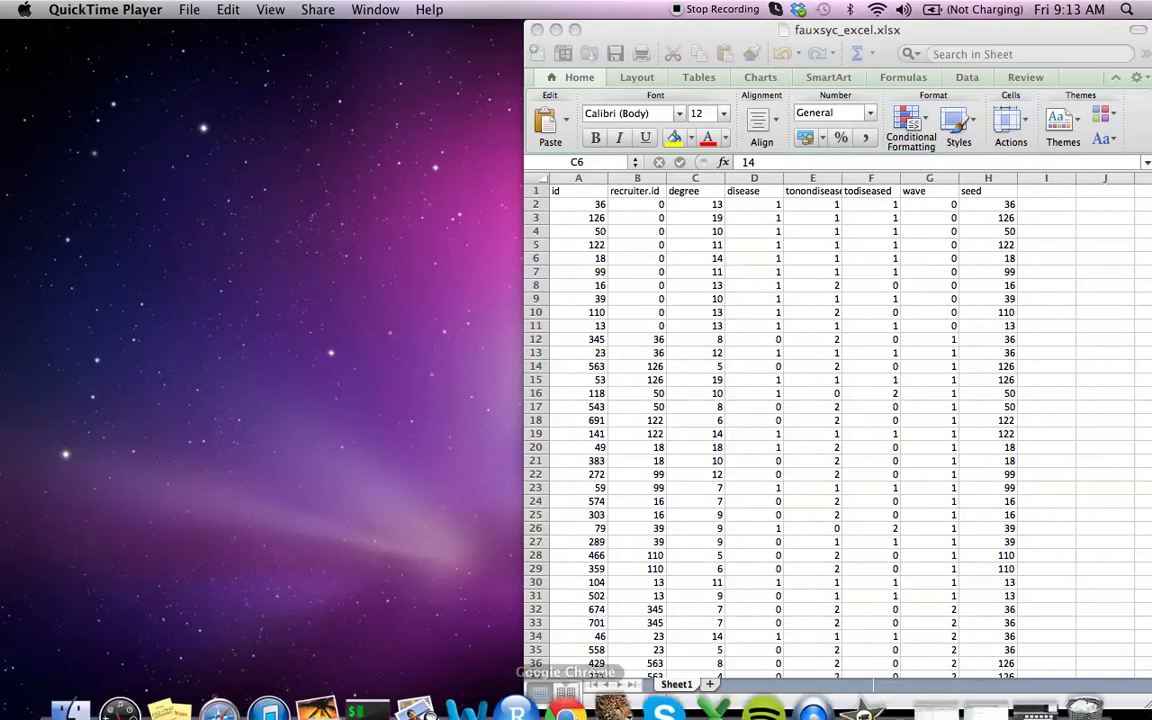
left_click(613, 686)
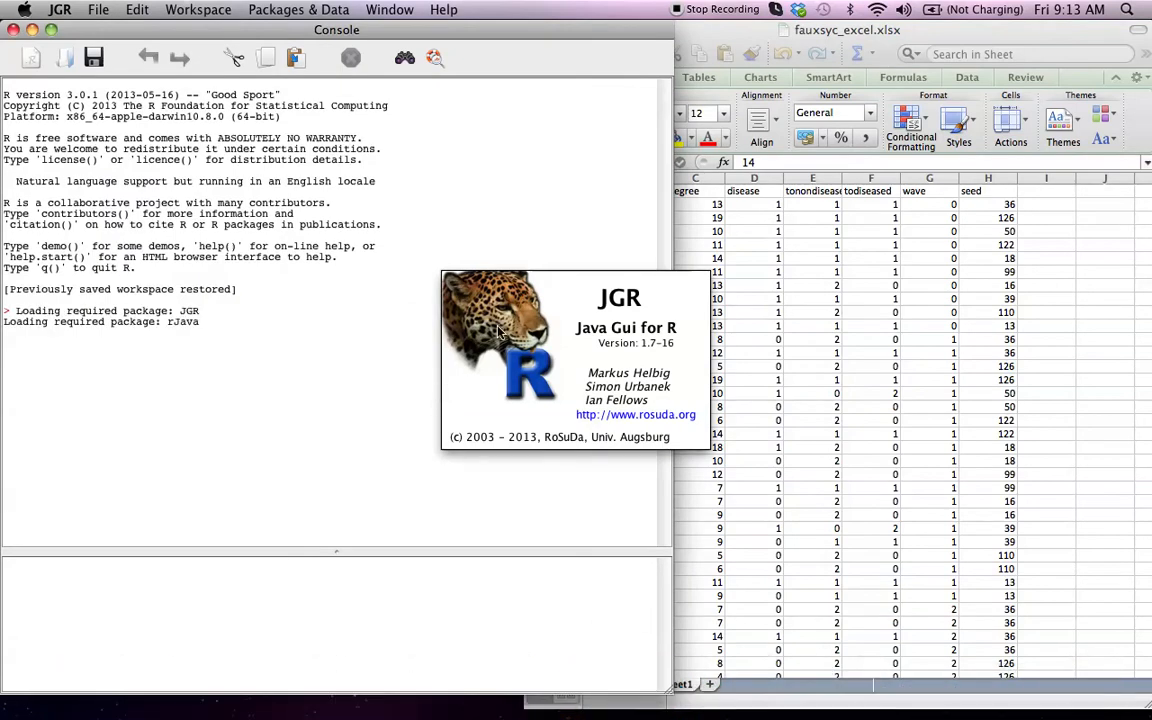
Switch to the Excel workbook and examine the id, recruiter.id and degree columns.
left_click(1003, 250)
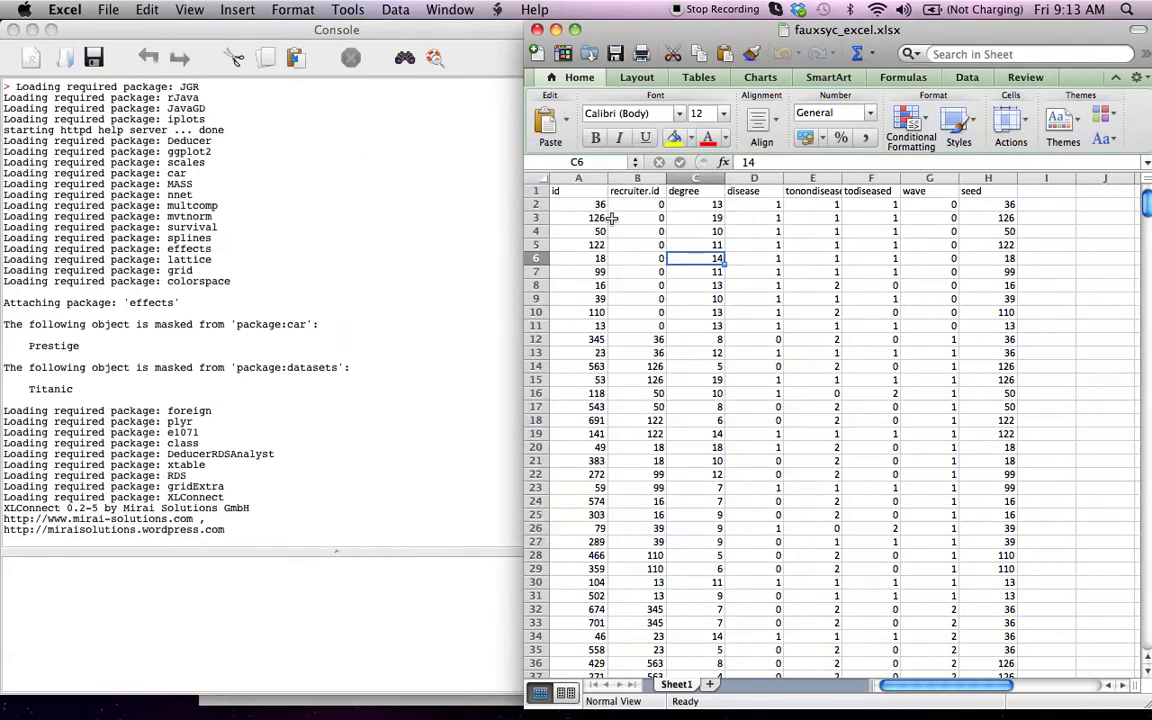
left_click(591, 191)
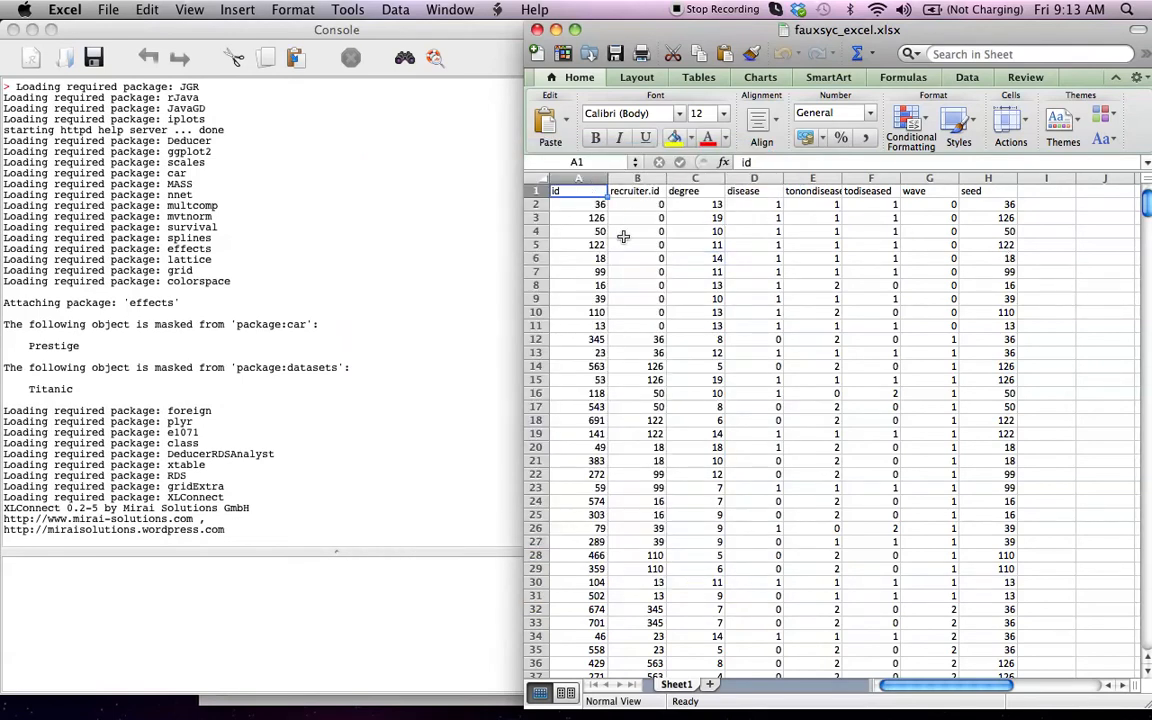
left_click(587, 260)
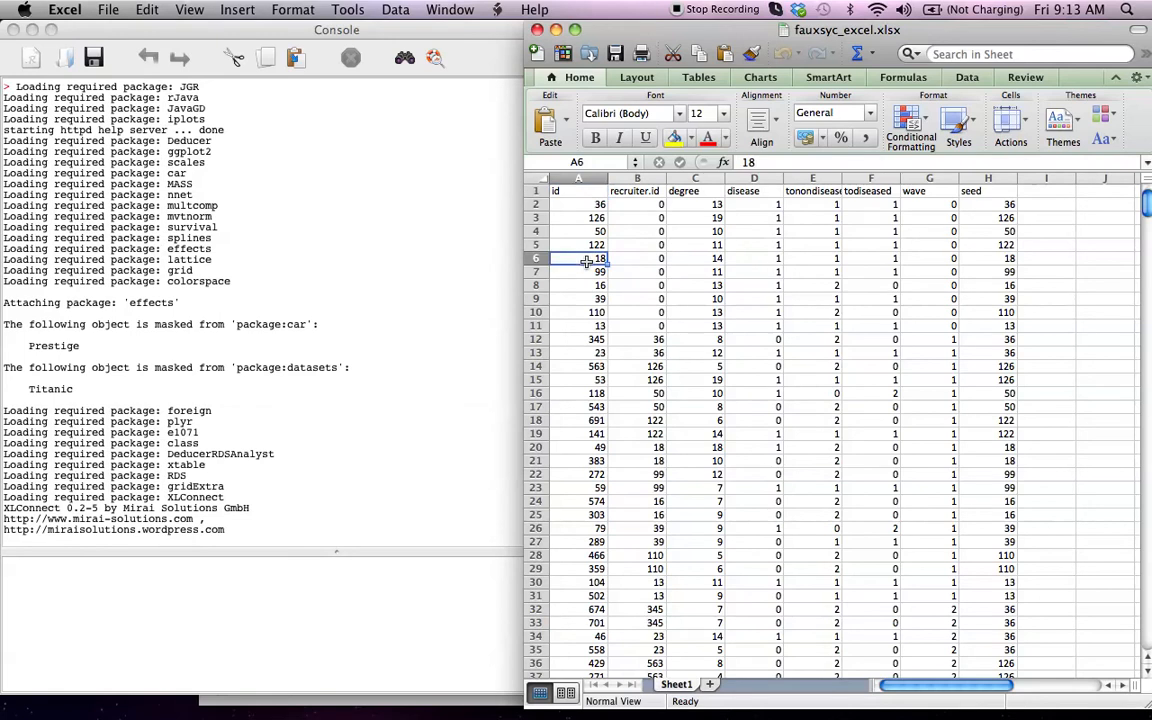
left_click(630, 195)
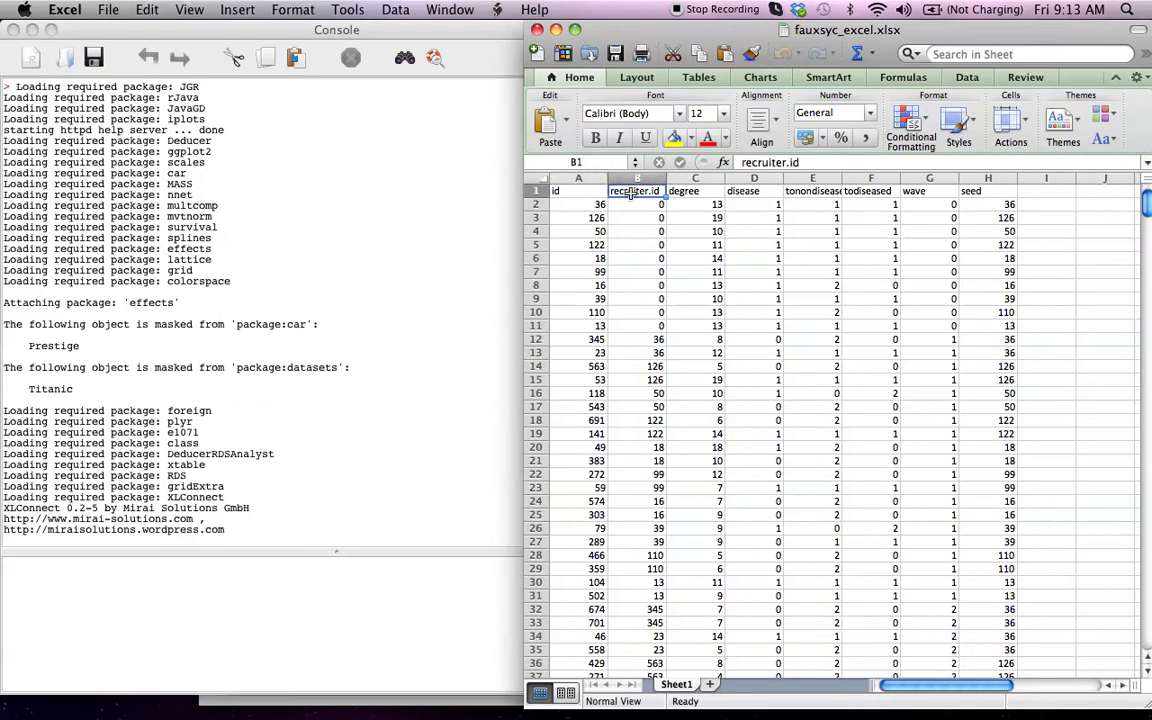
left_click(566, 203)
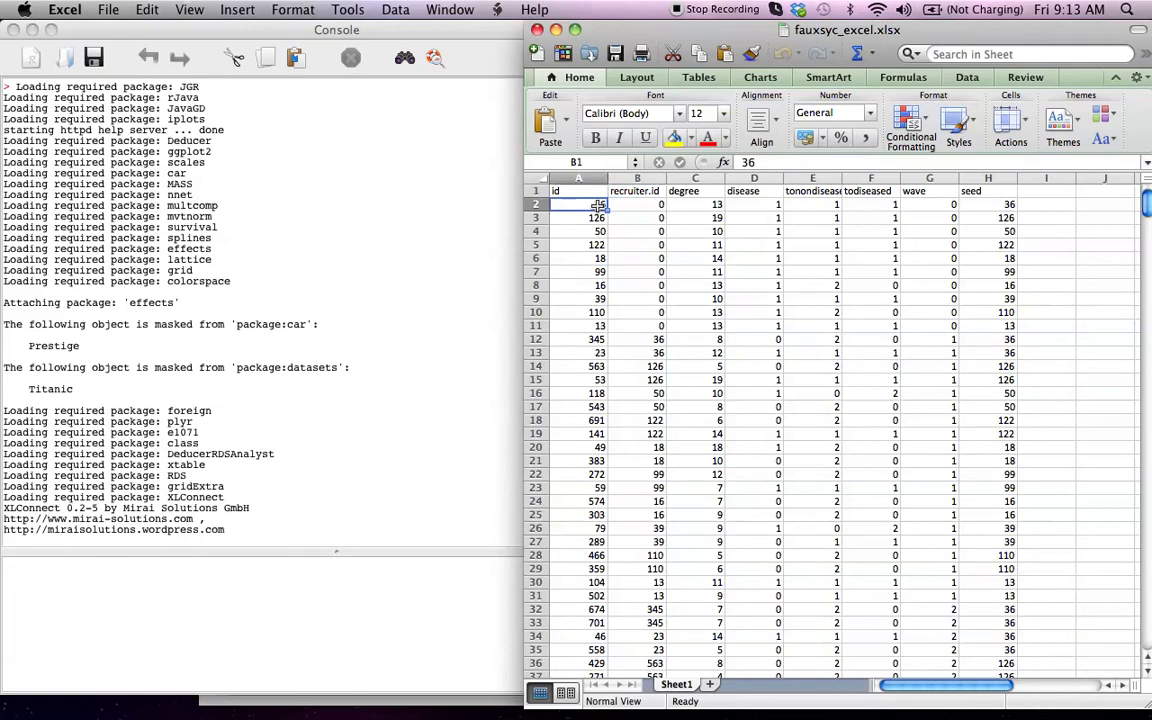
left_click(588, 325)
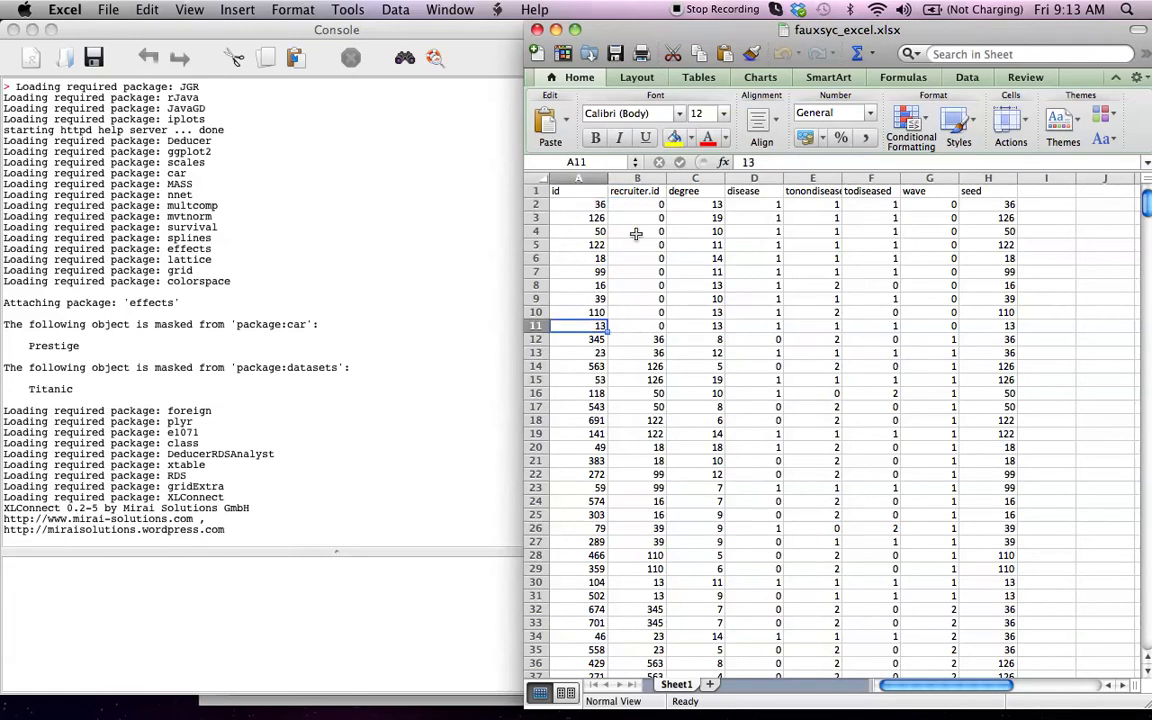
left_click(636, 203)
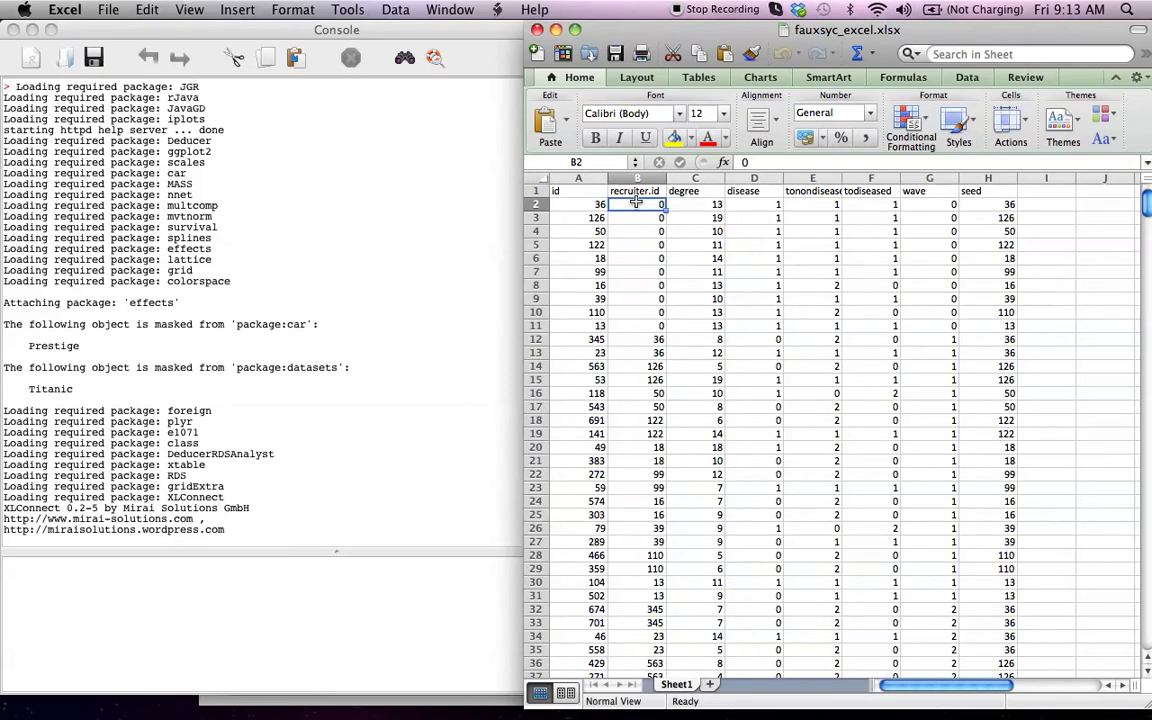
left_click(701, 204)
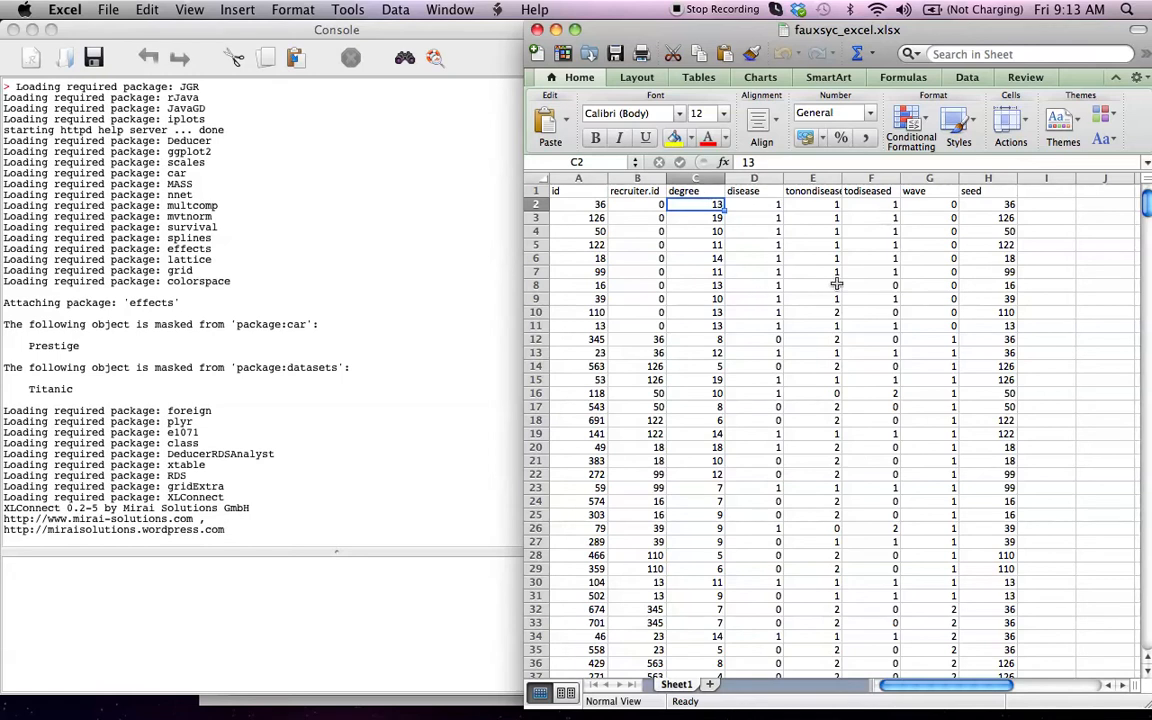
Examine the wave and seed columns in the Excel sheet.
left_click(926, 205)
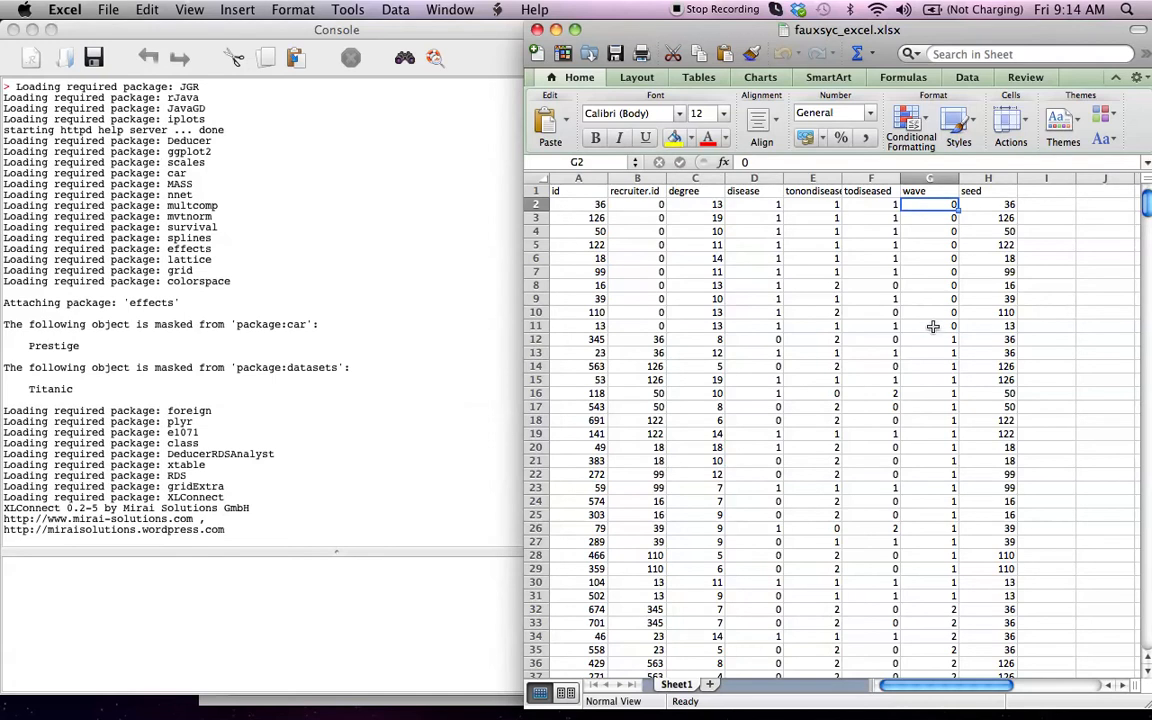
left_click(982, 243)
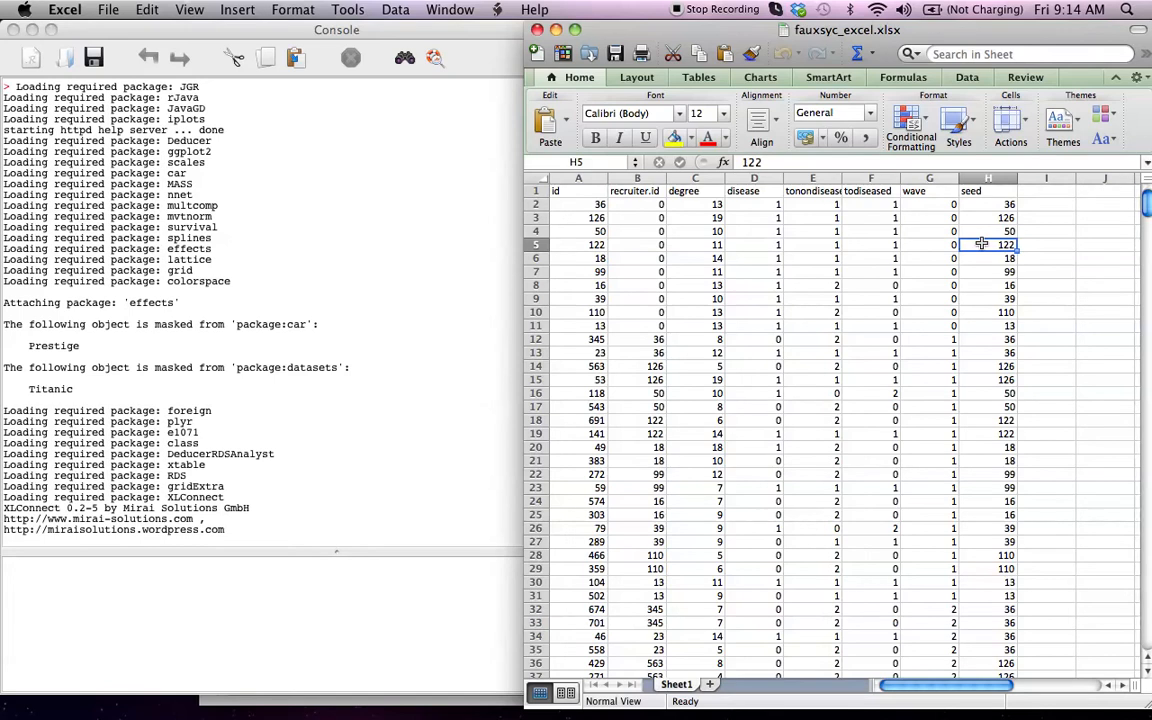
left_click(920, 217)
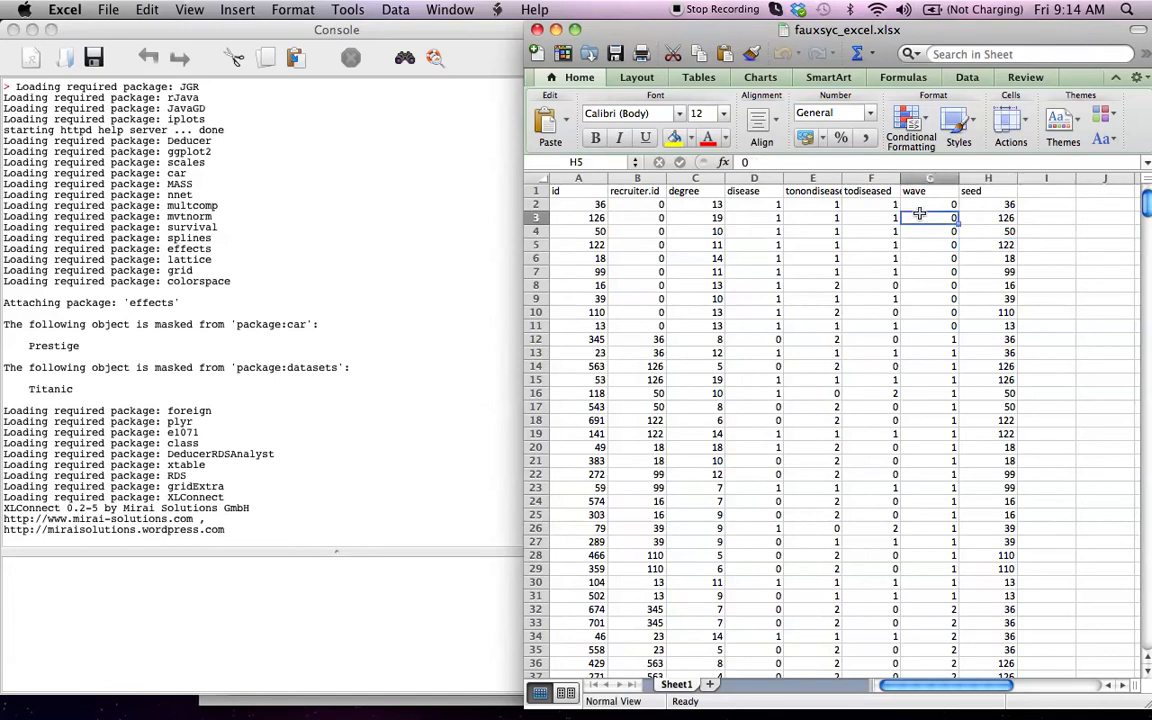
left_click(919, 194)
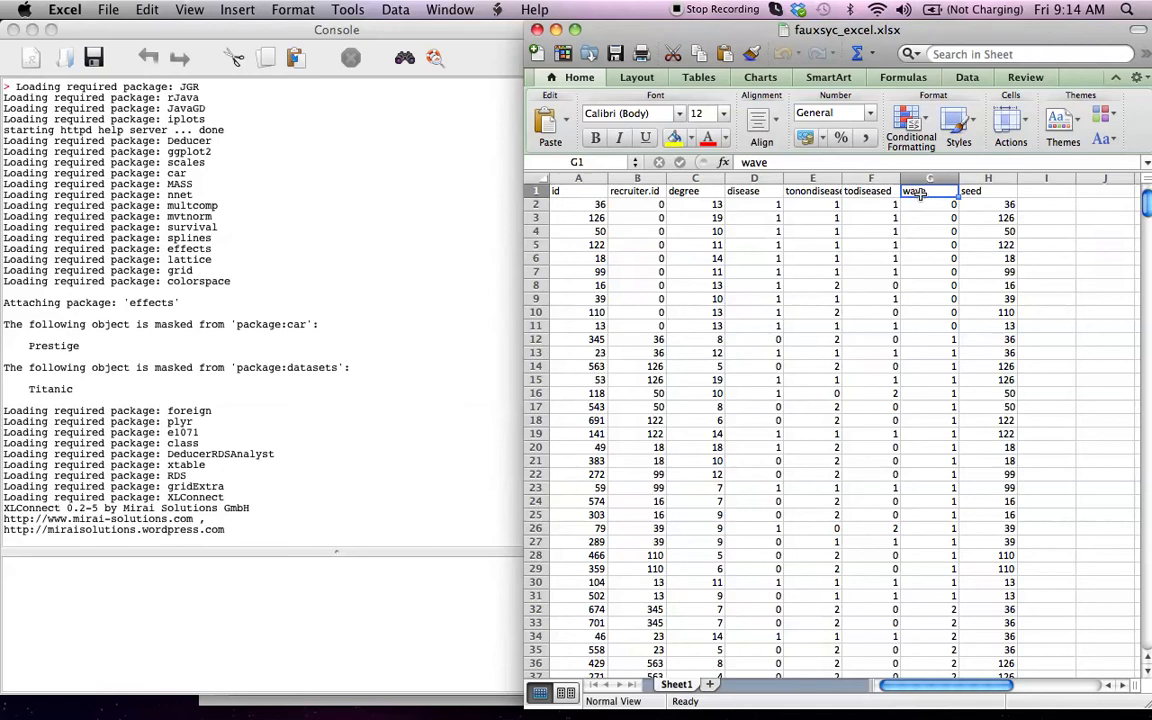
left_click(984, 192)
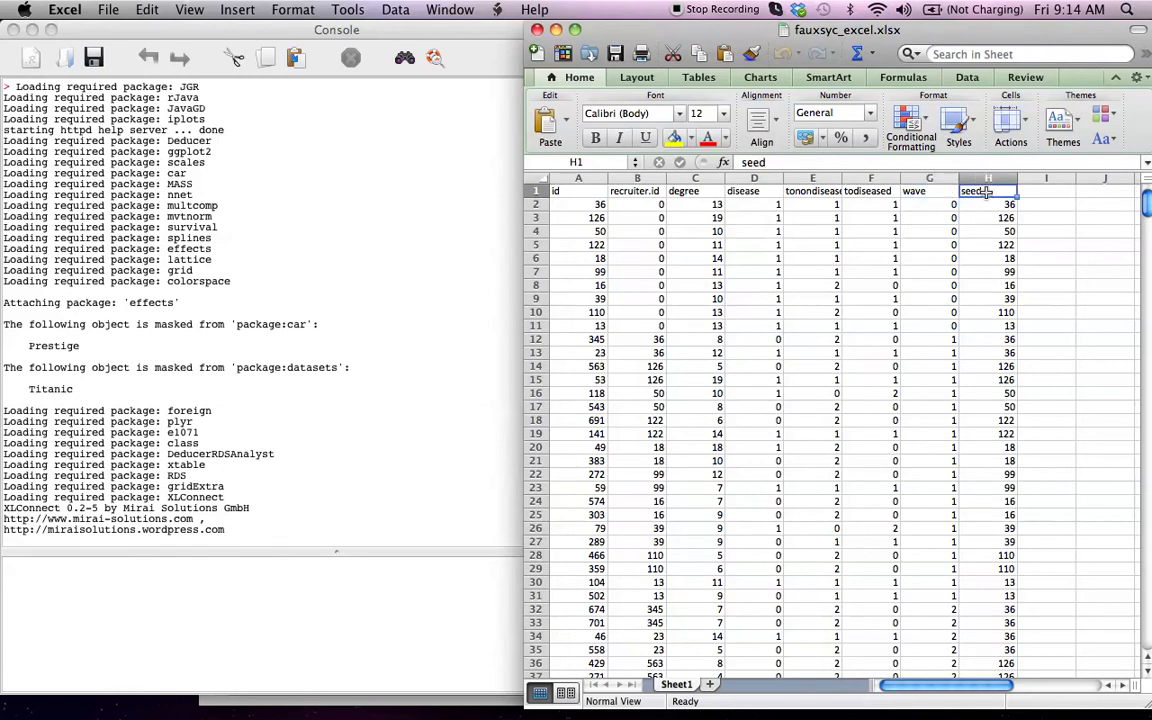
left_click(933, 205)
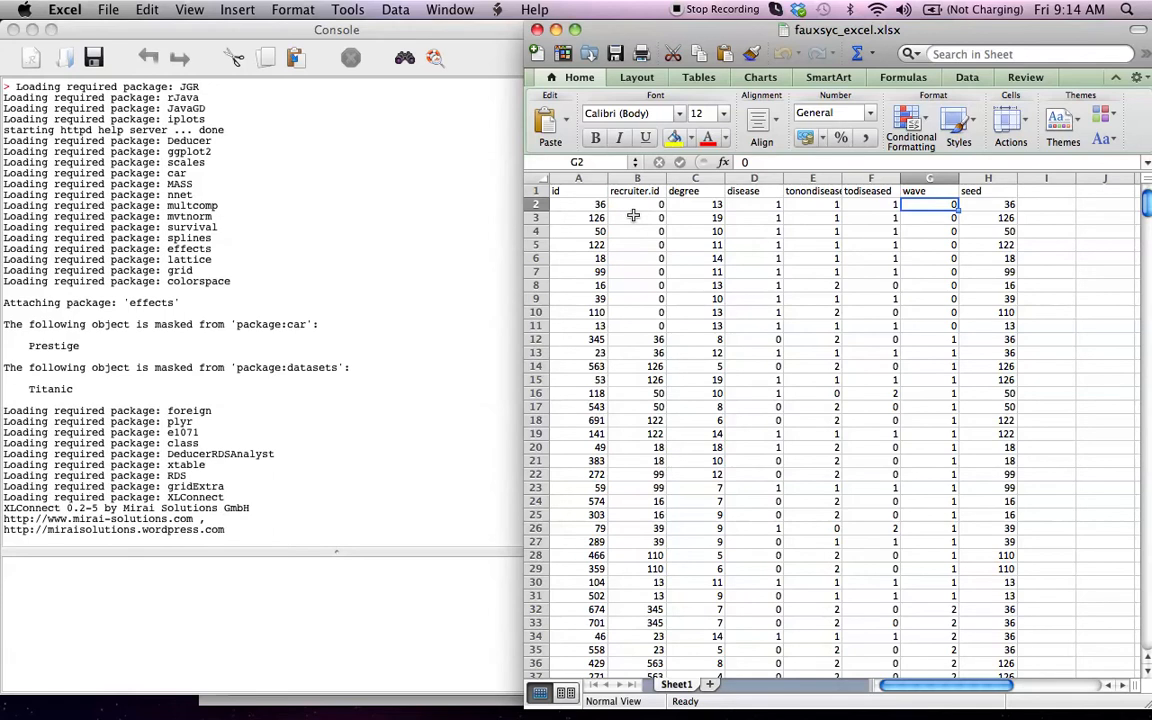
left_click(327, 220)
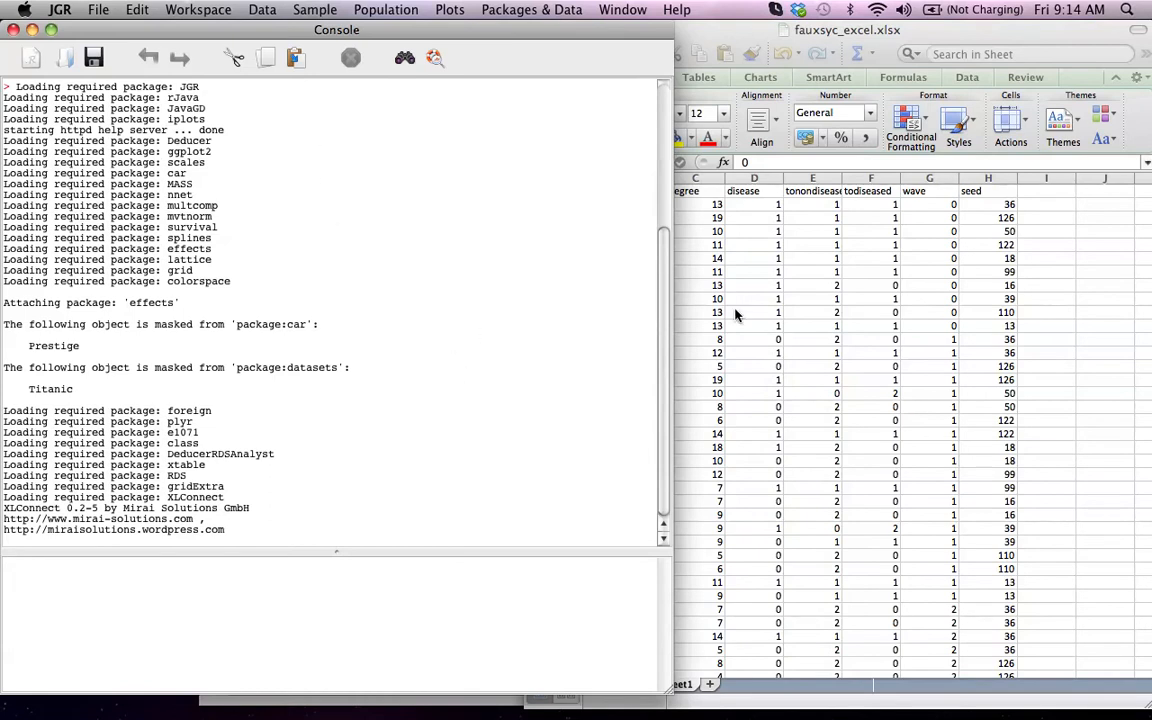
left_click(779, 309)
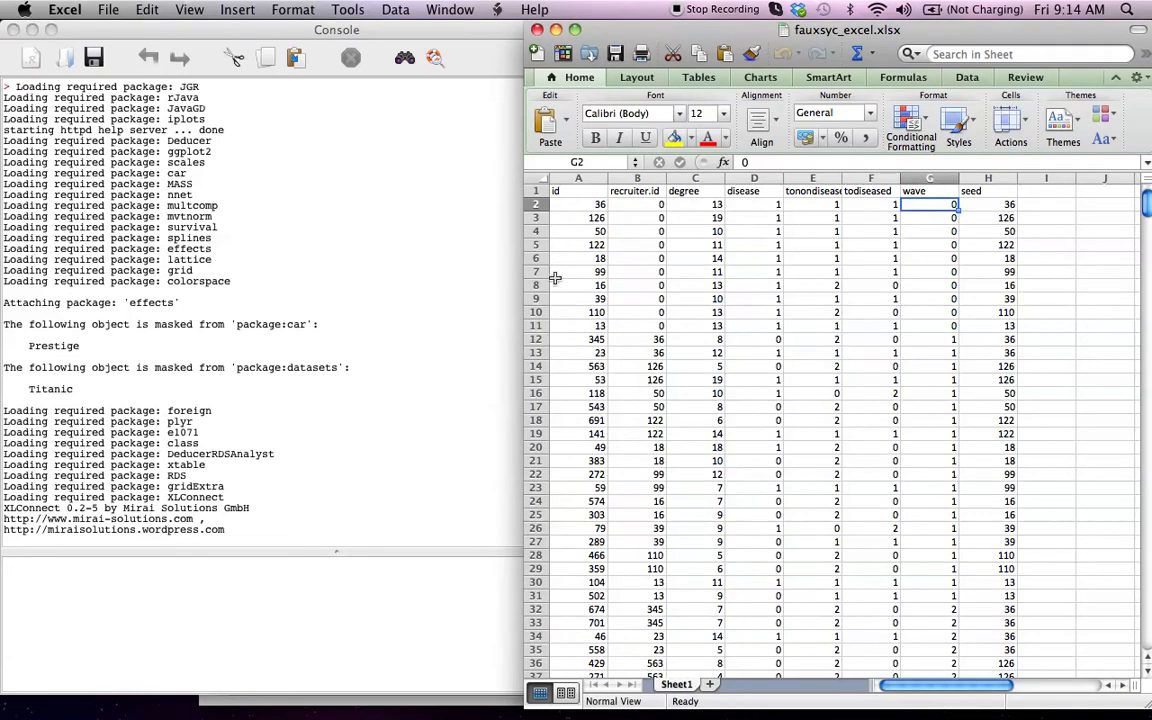
In JGR, load the fauxsycamore example data set and run data(fauxsycamore) in the console.
left_click(463, 265)
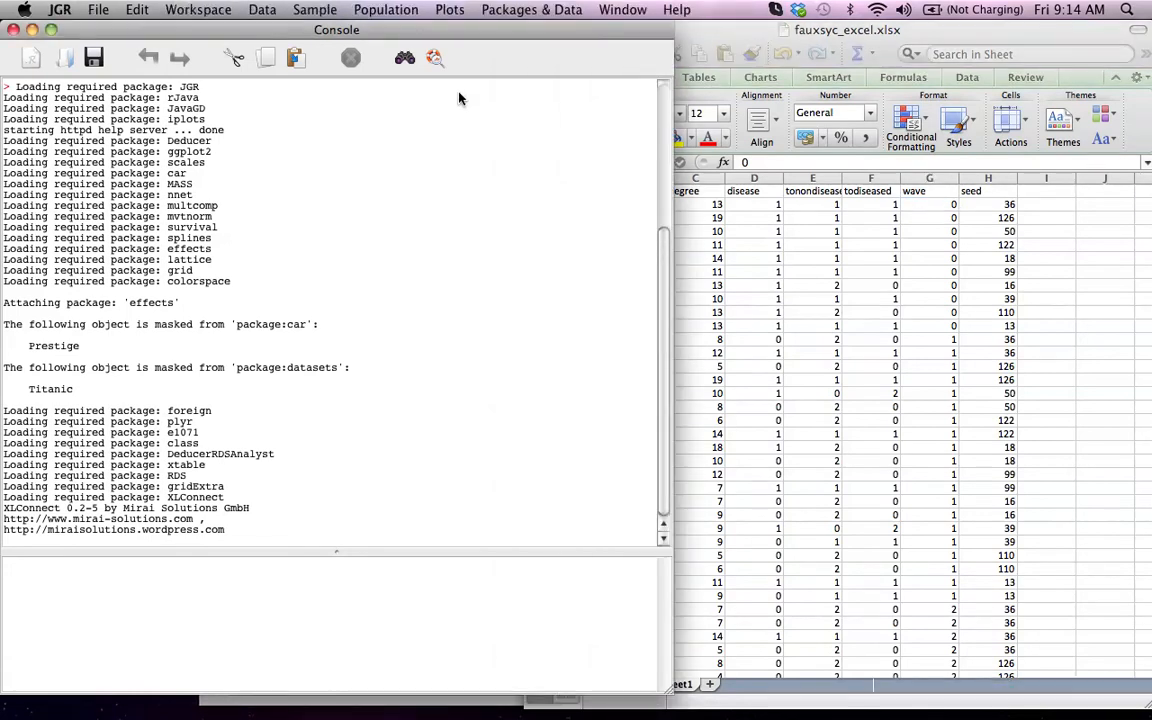
left_click(494, 12)
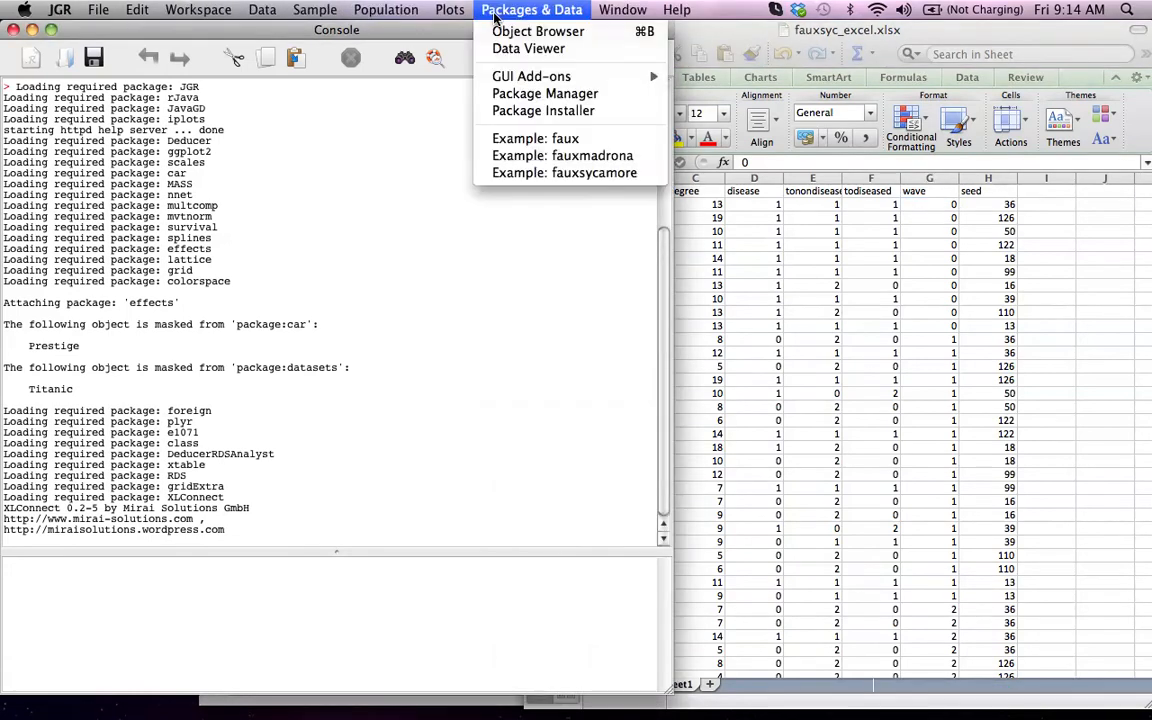
left_click(520, 174)
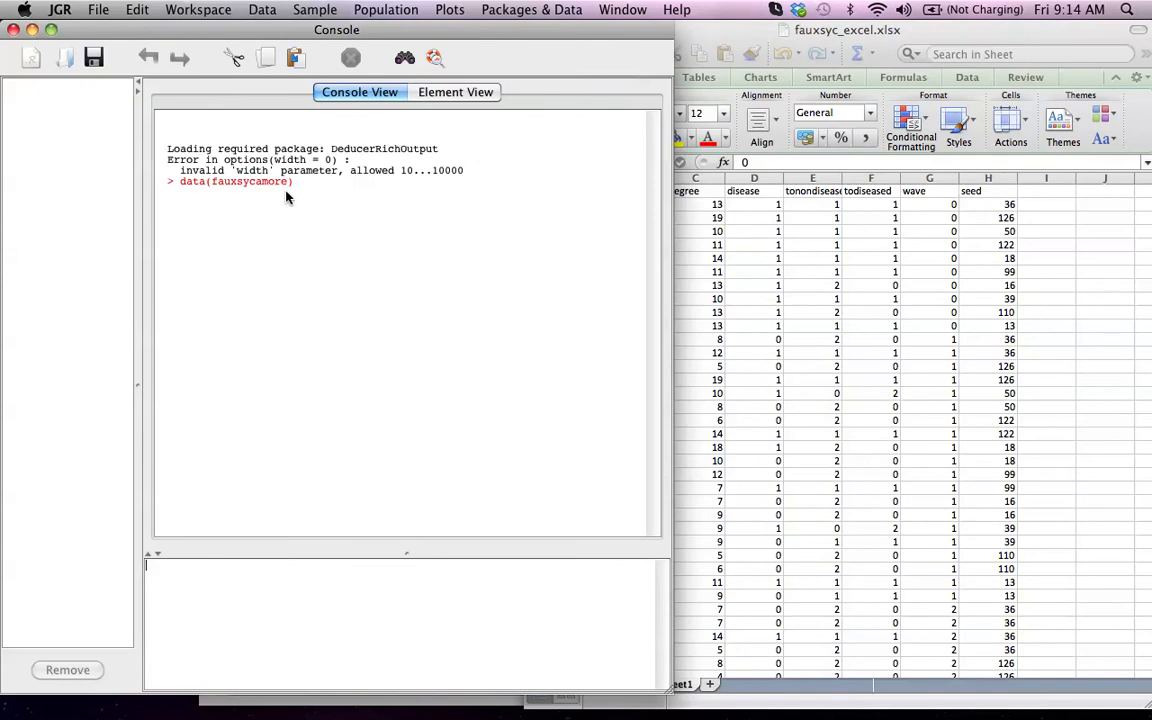
type("data(fauxsycamore)")
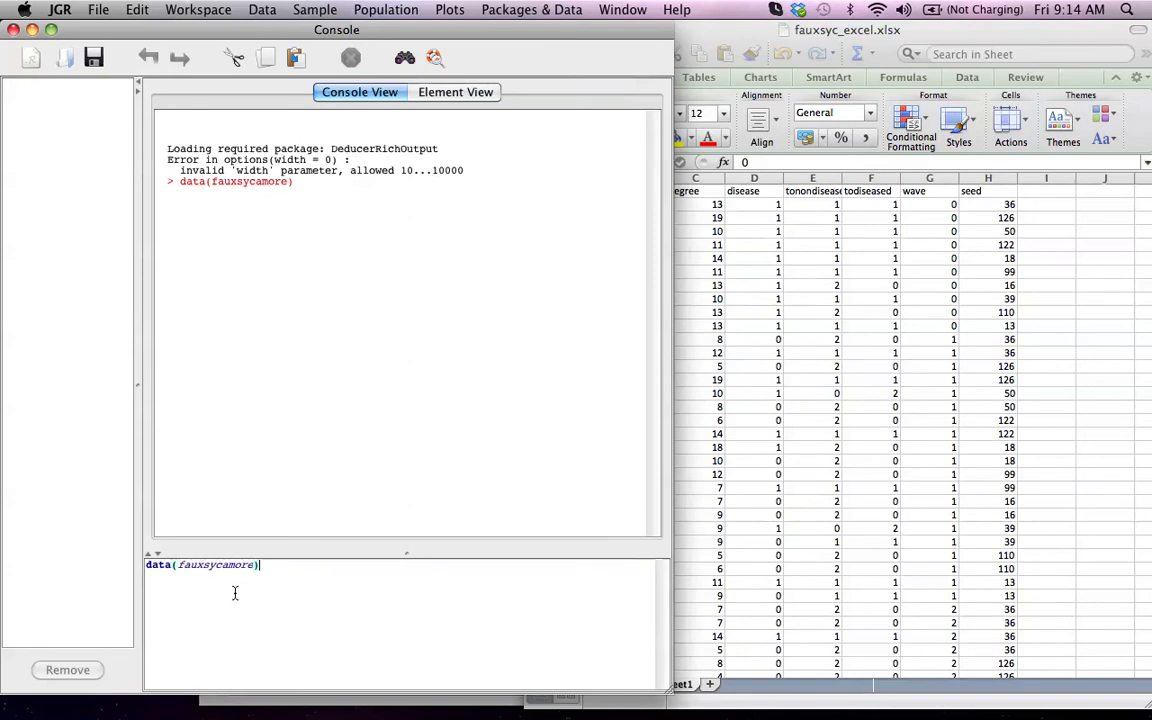
key("Return")
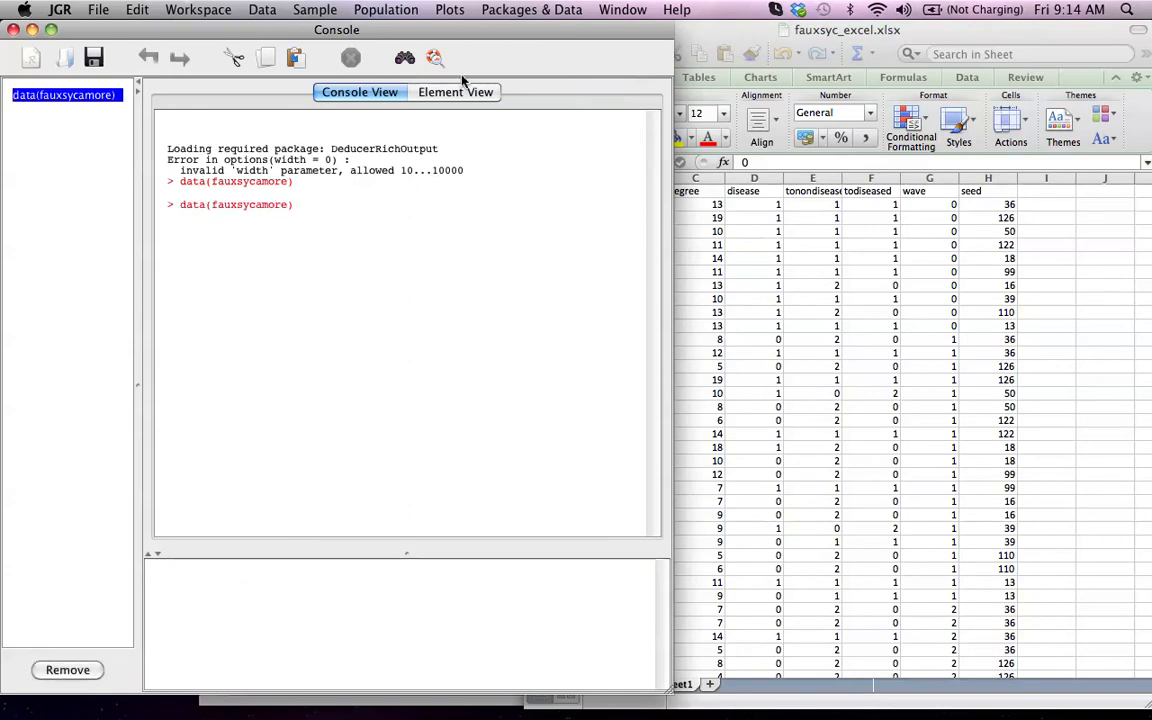
View fauxsycamore in the Data Viewer, then remove that data frame from the environment and close the viewer.
left_click(535, 9)
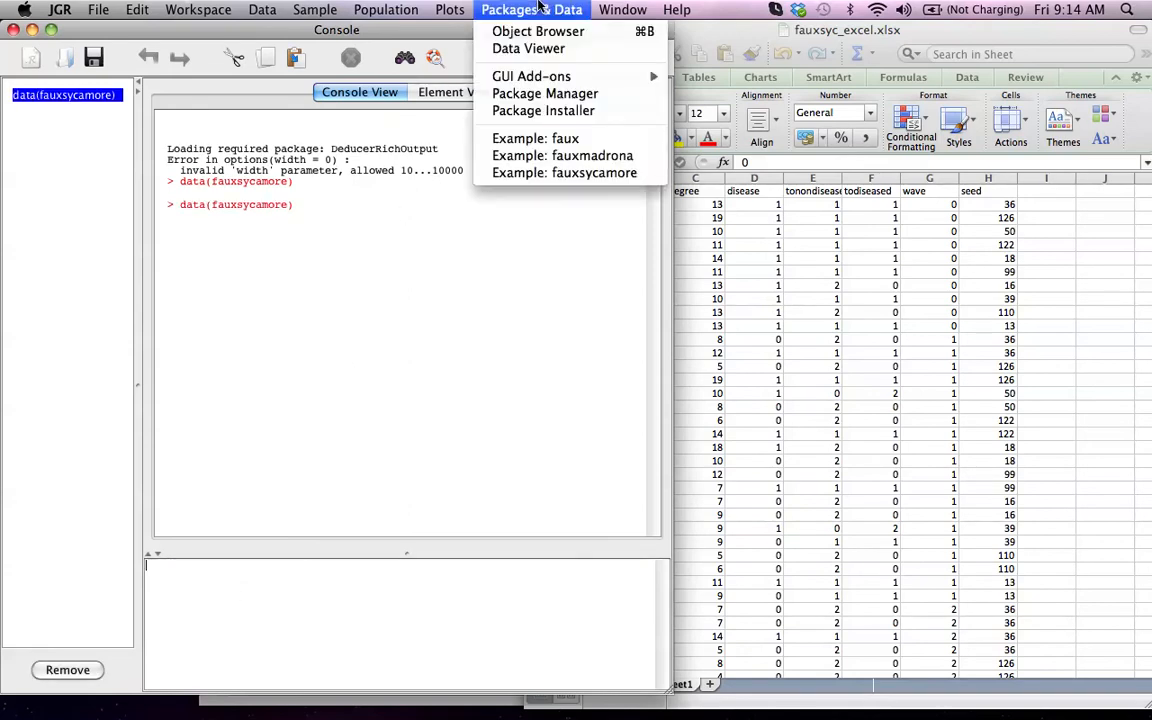
left_click(532, 52)
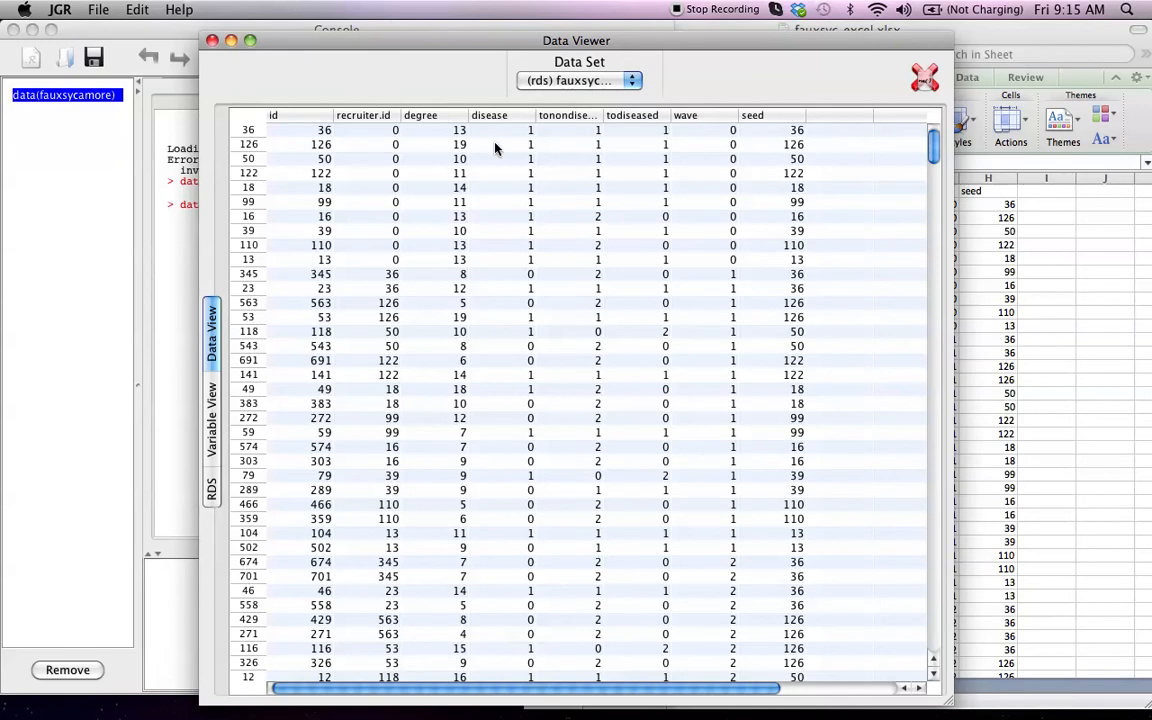
left_click(924, 77)
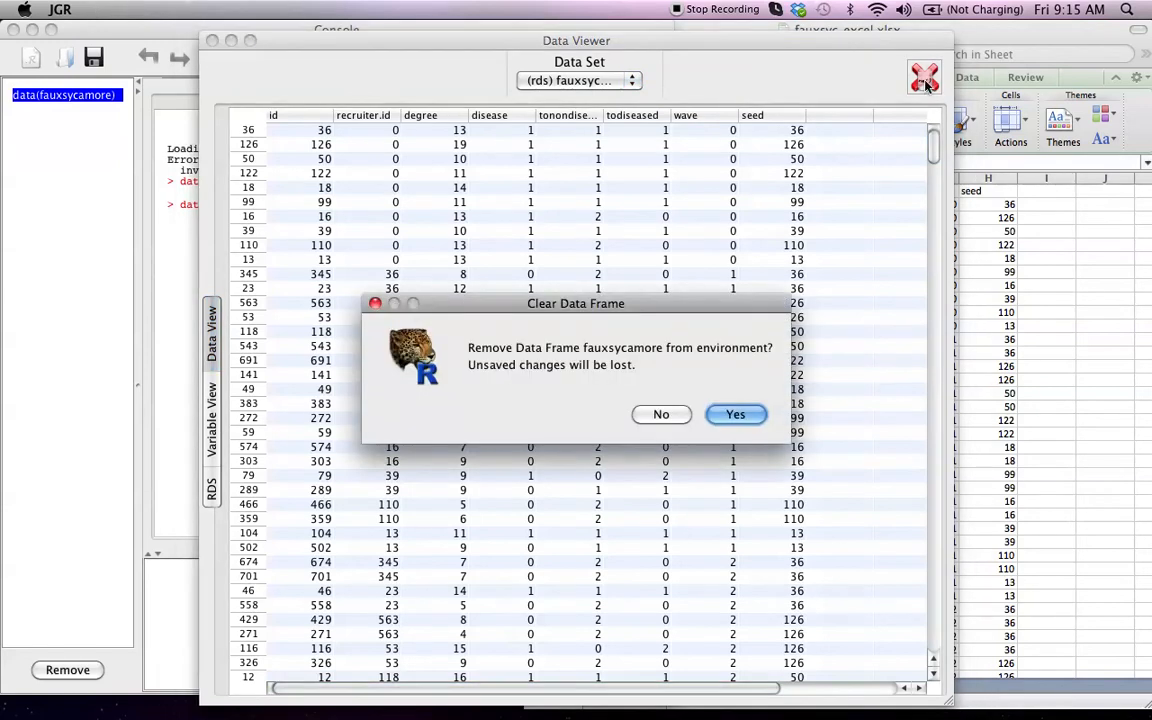
left_click(730, 418)
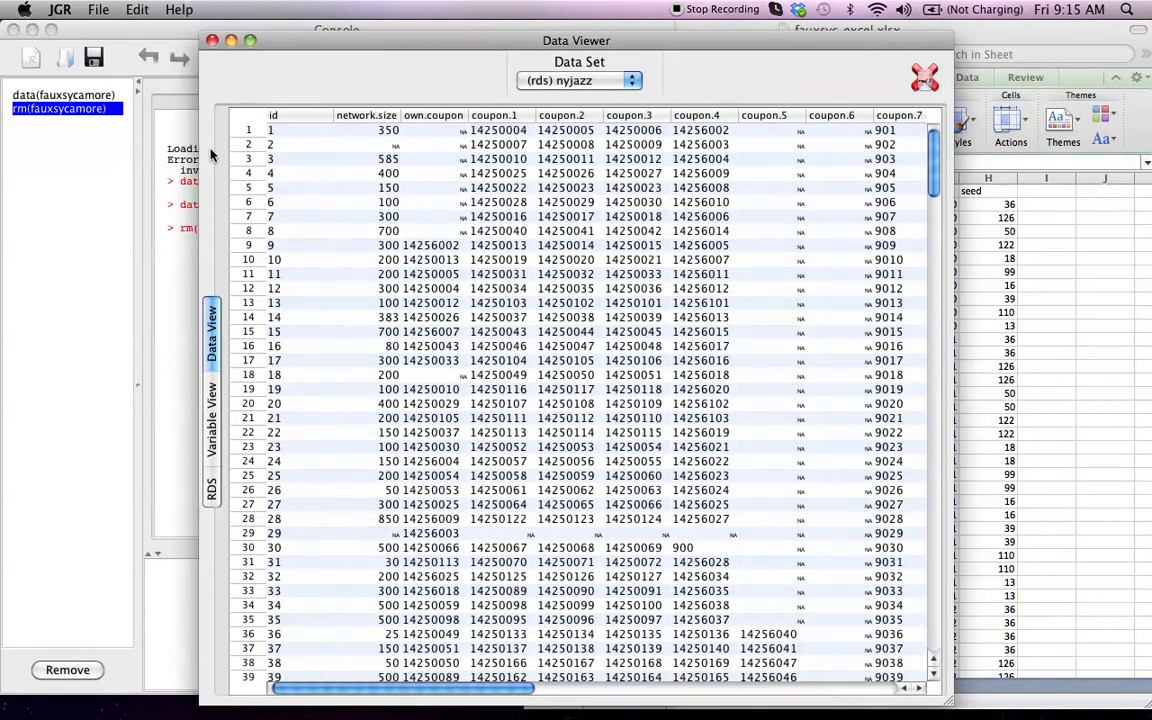
left_click(212, 41)
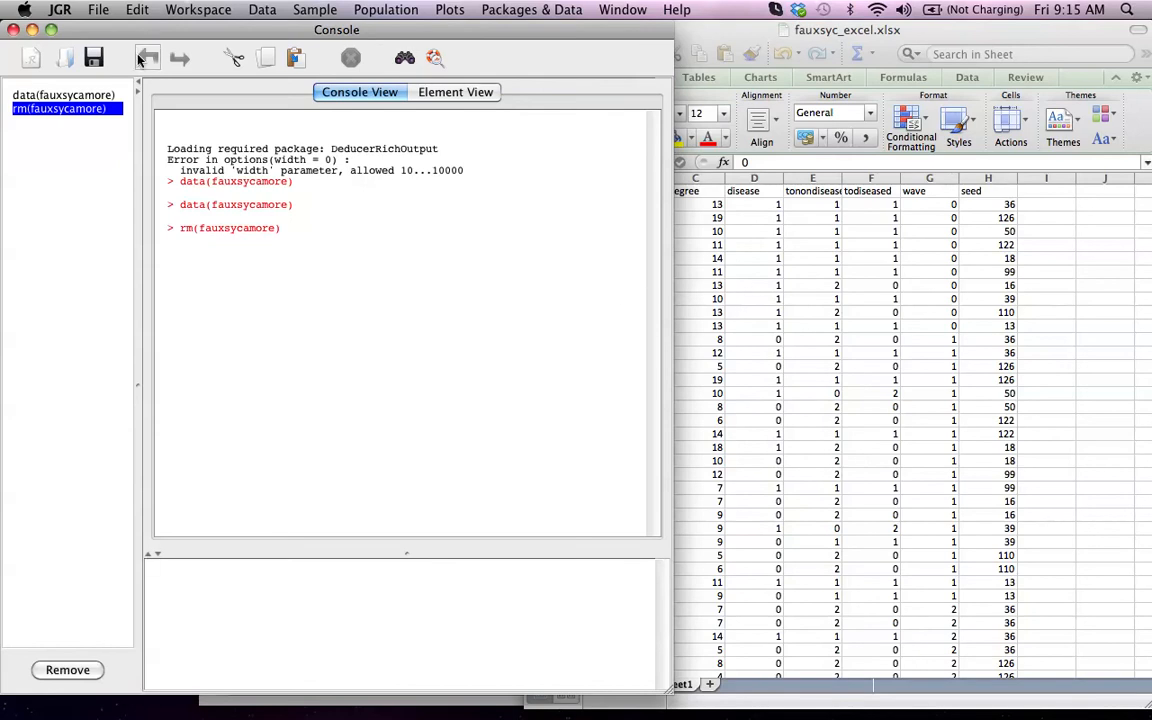
Load the fauxsyc_excel file from the Analyst Files folder under the set name fauxsyc_excel, cancelling the RDS data setup.
left_click(98, 9)
left_click(112, 33)
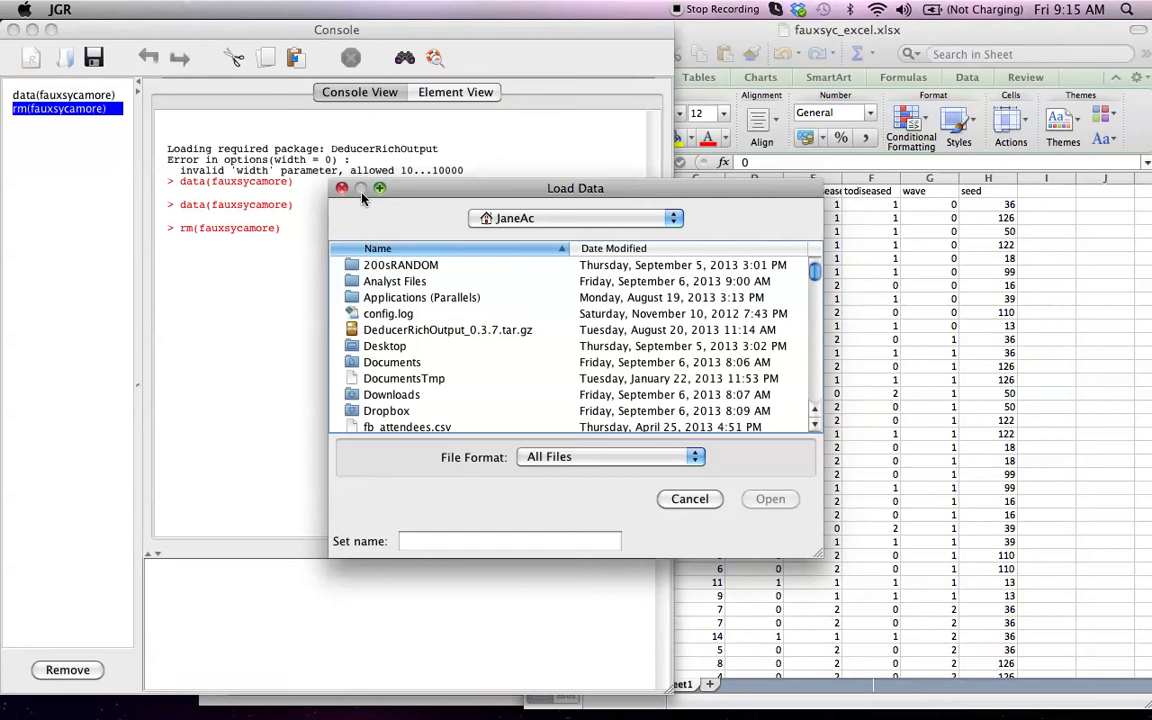
double_click(380, 284)
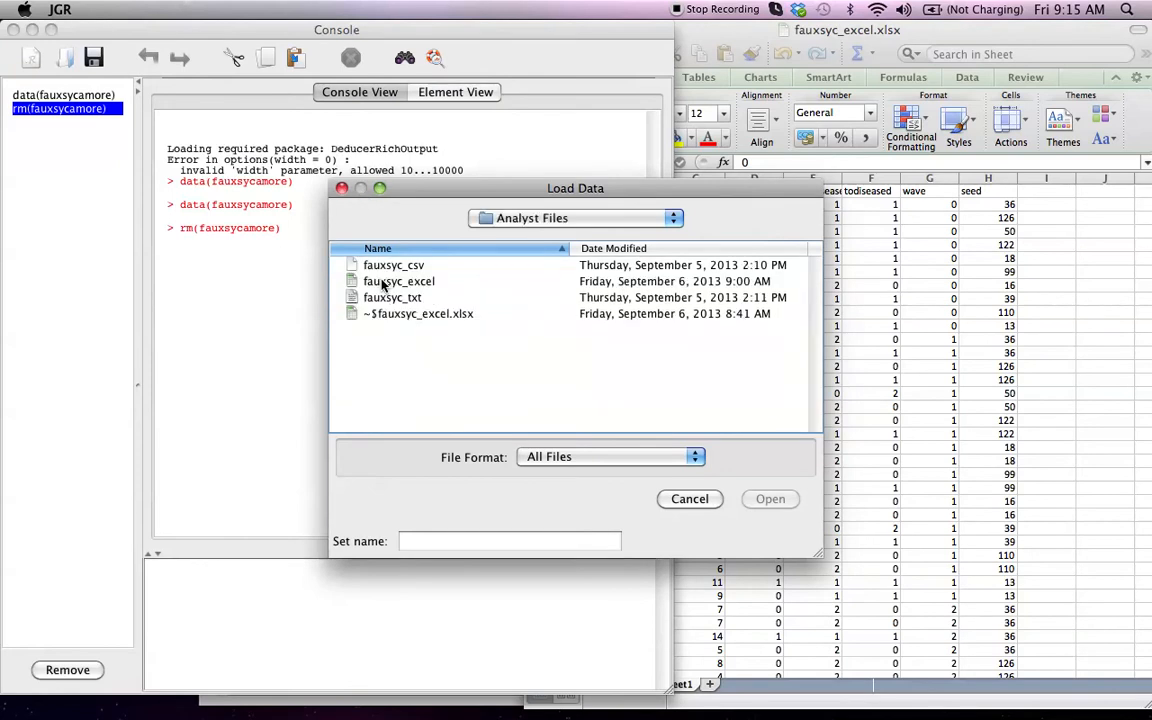
left_click(382, 285)
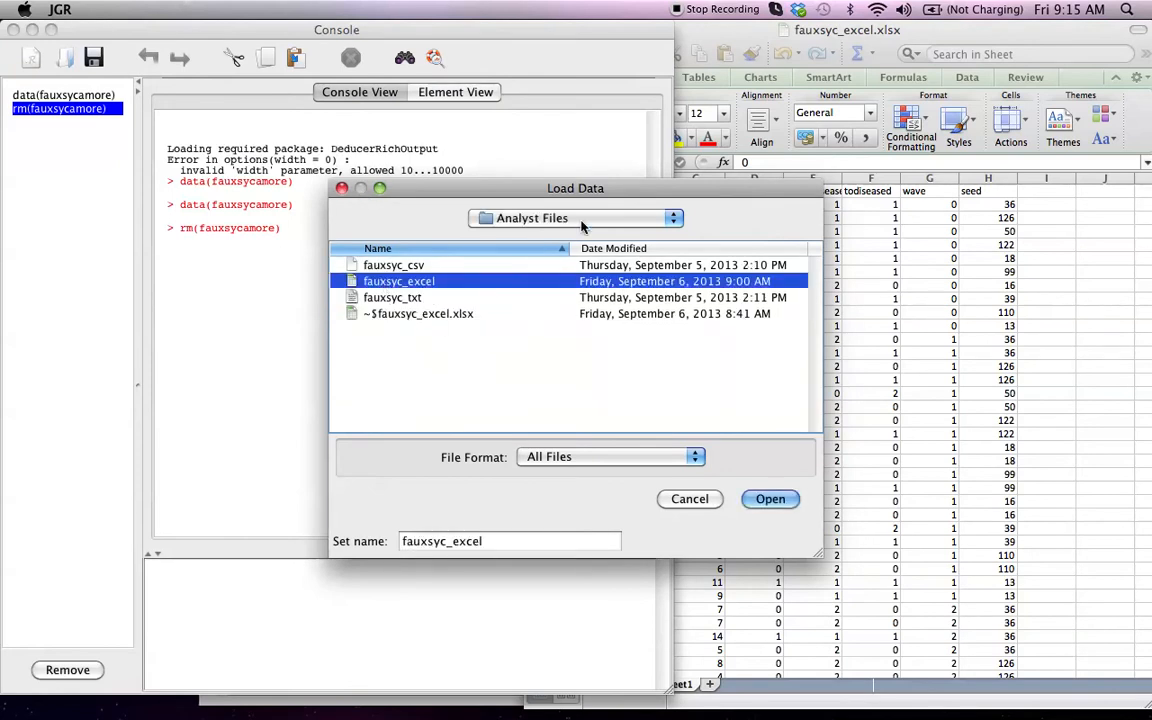
left_click(772, 499)
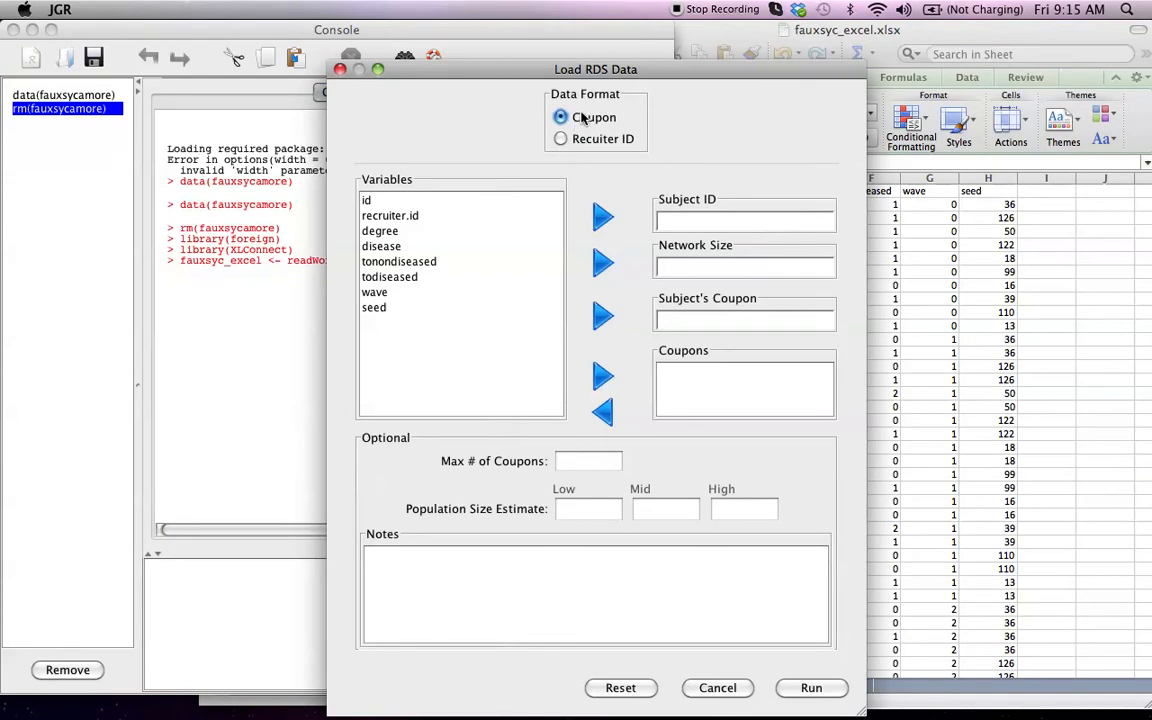
left_click_drag(541, 67, 536, 41)
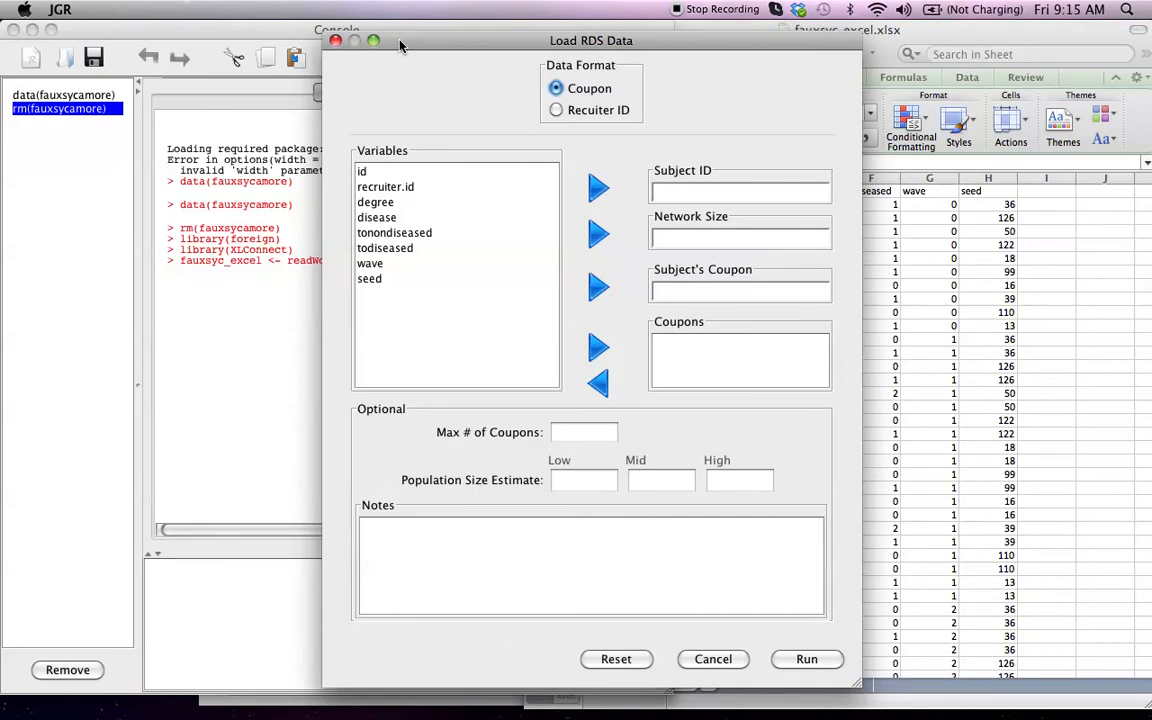
left_click(702, 657)
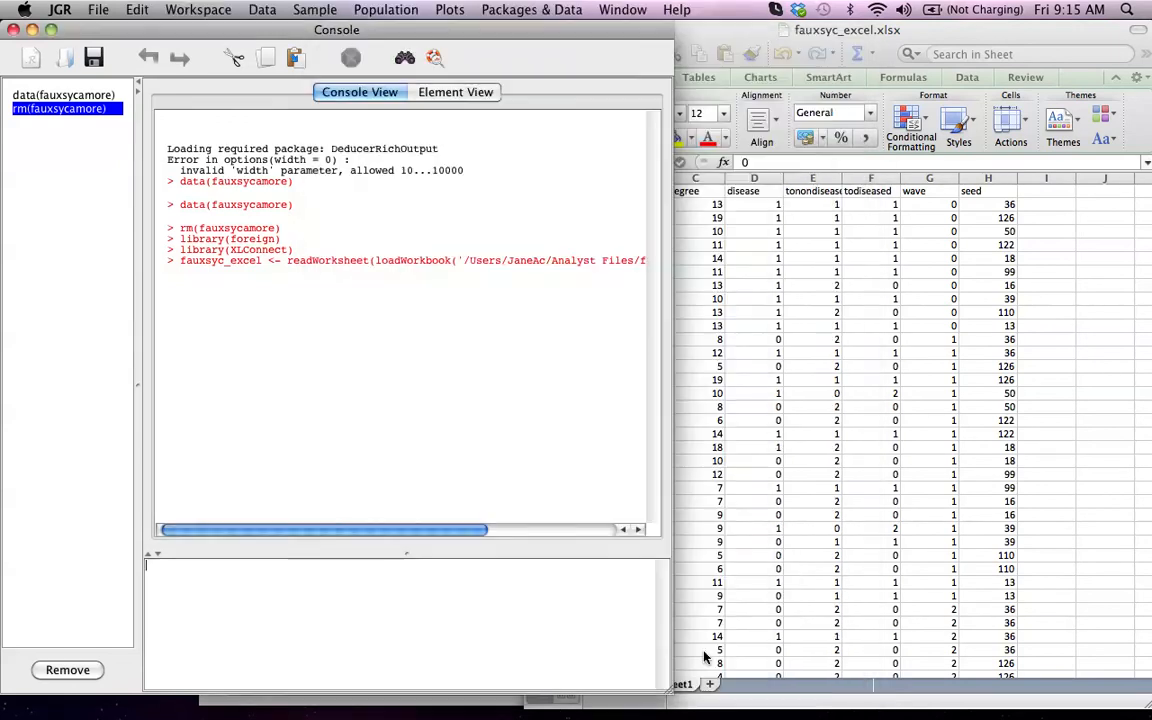
Inspect the fauxsyc_excel data frame's rows and variable types in the Data Viewer, then close the viewer.
left_click(547, 9)
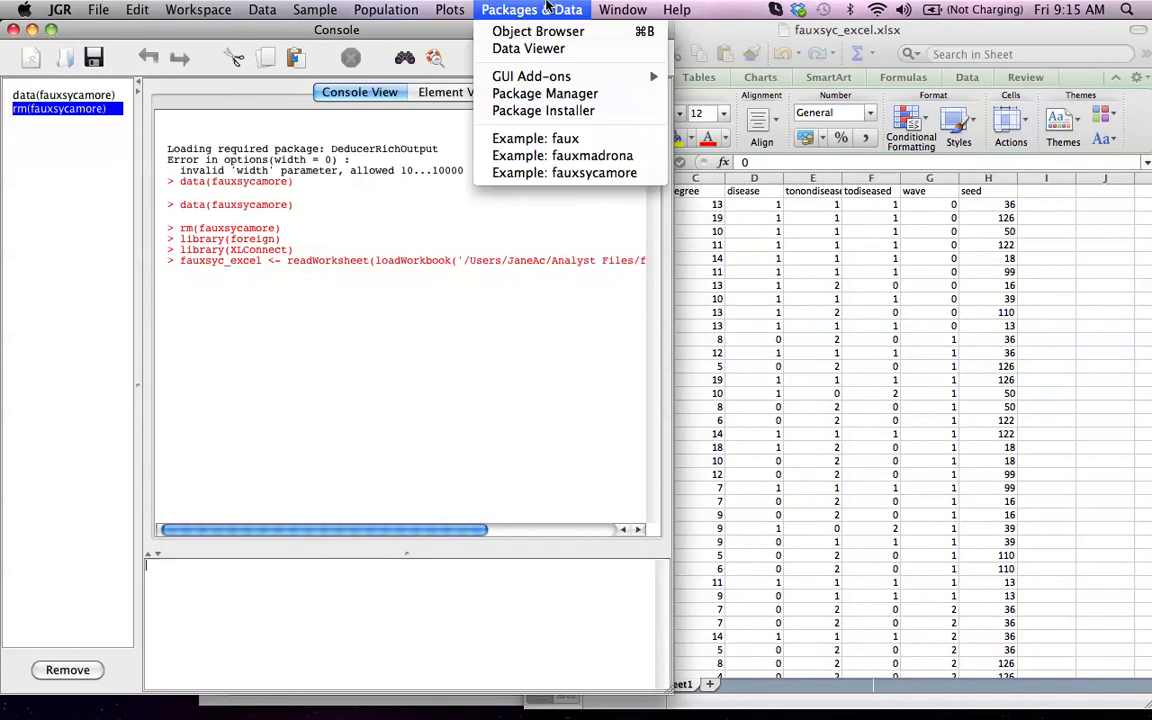
left_click(540, 52)
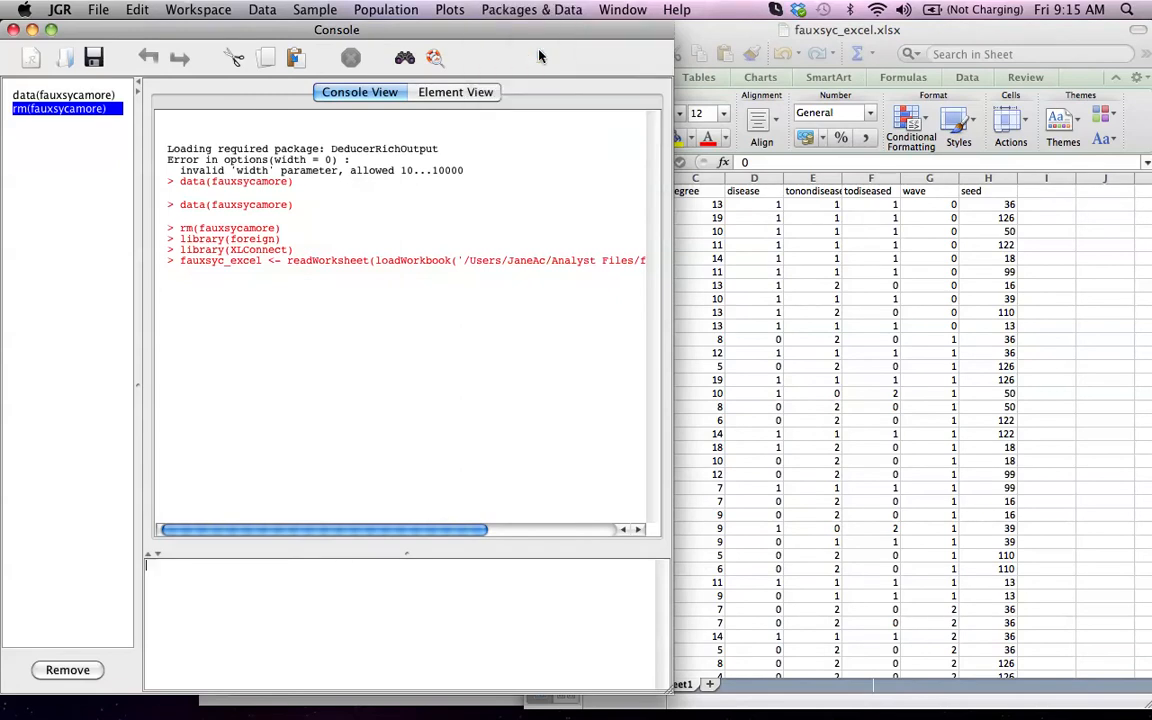
left_click(536, 89)
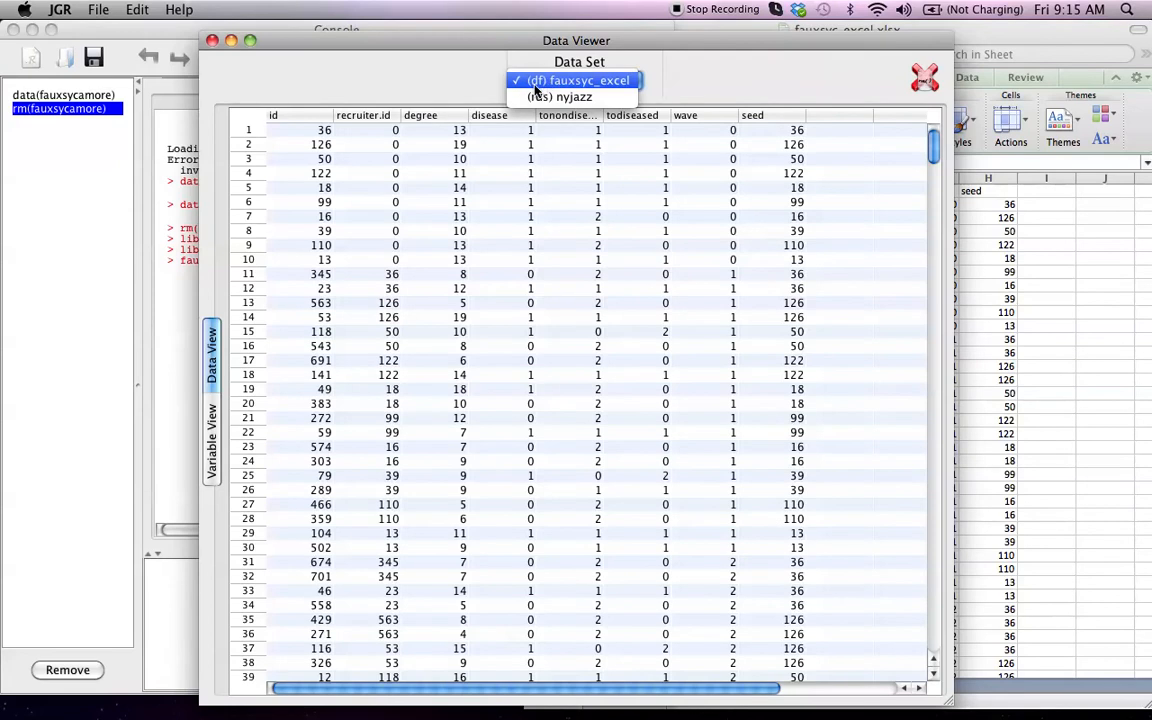
left_click(548, 84)
left_click(609, 86)
left_click(279, 80)
left_click(212, 430)
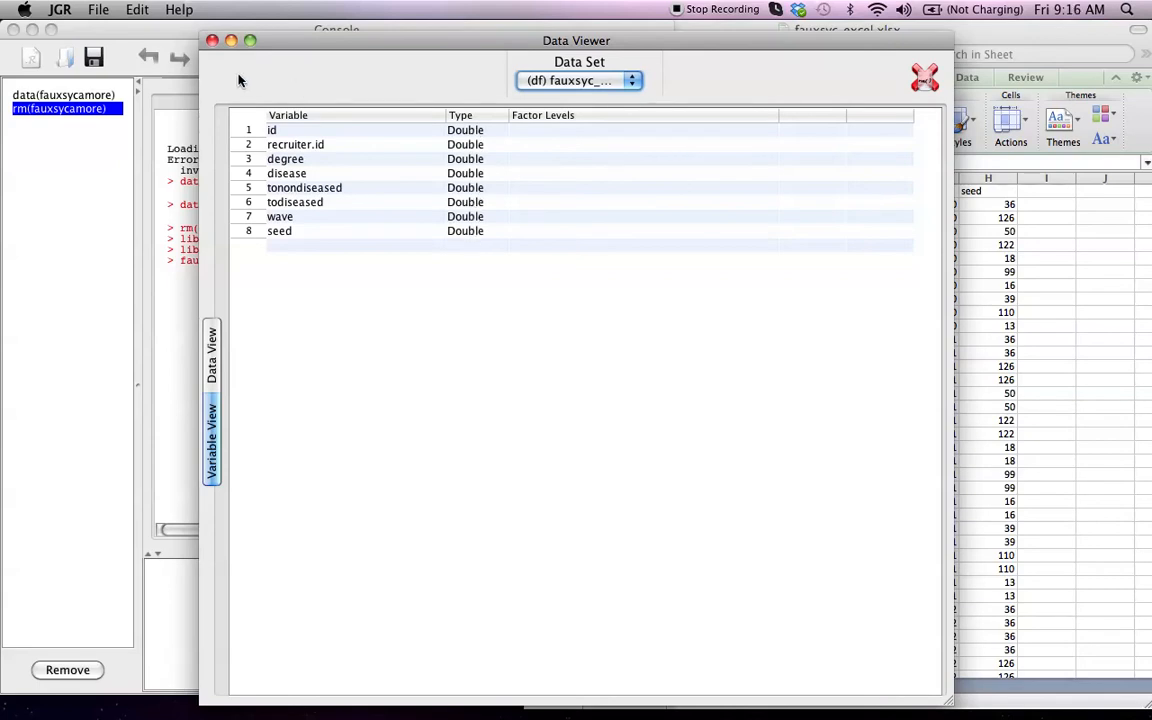
left_click(212, 40)
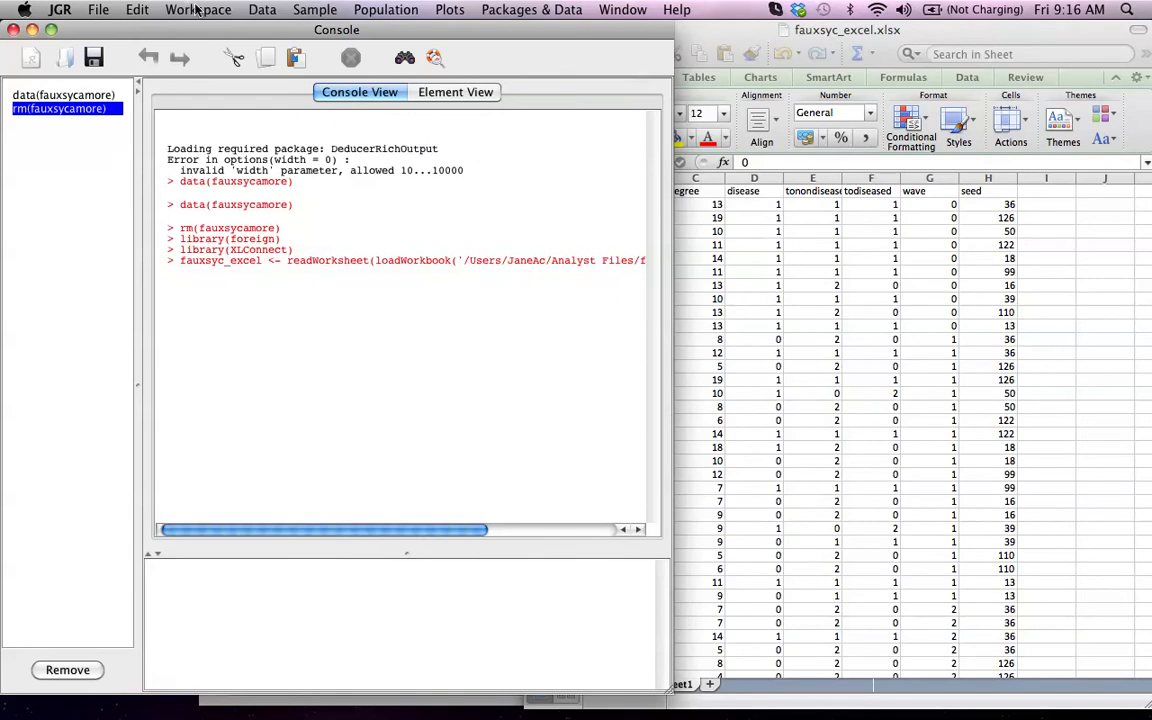
Start converting fauxsyc_excel to RDS in Recruiter ID format and name the output data set fauxsyc1.
left_click(262, 9)
mouse_move(312, 177)
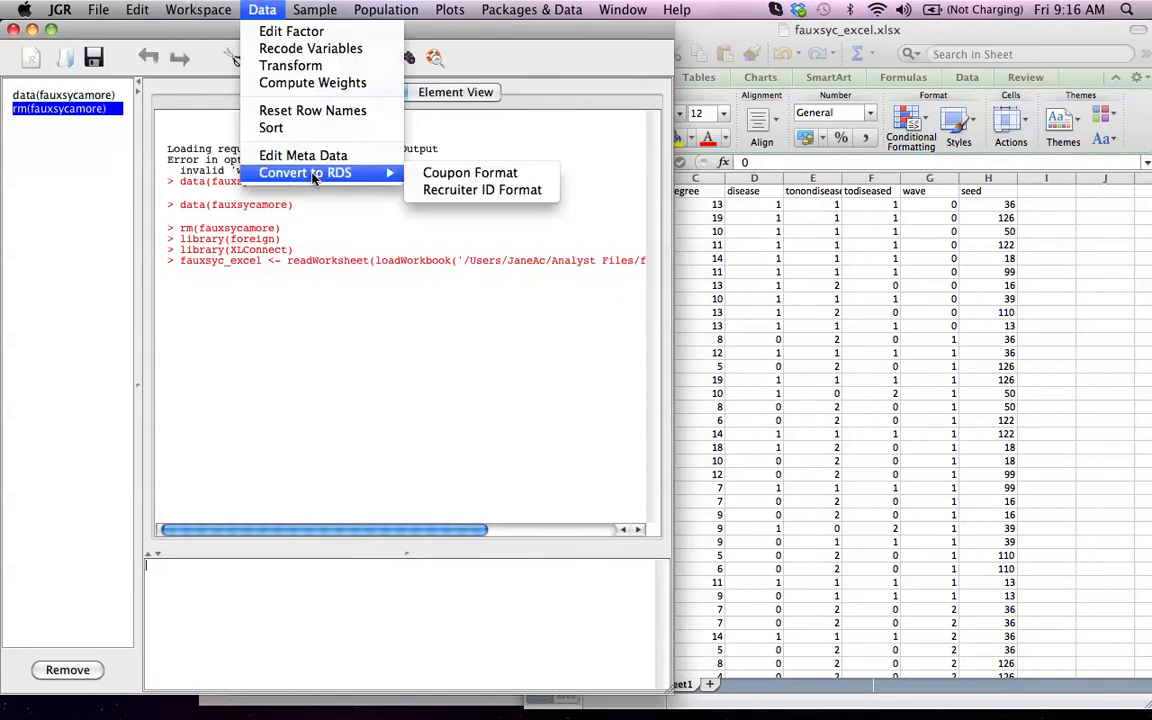
left_click(432, 191)
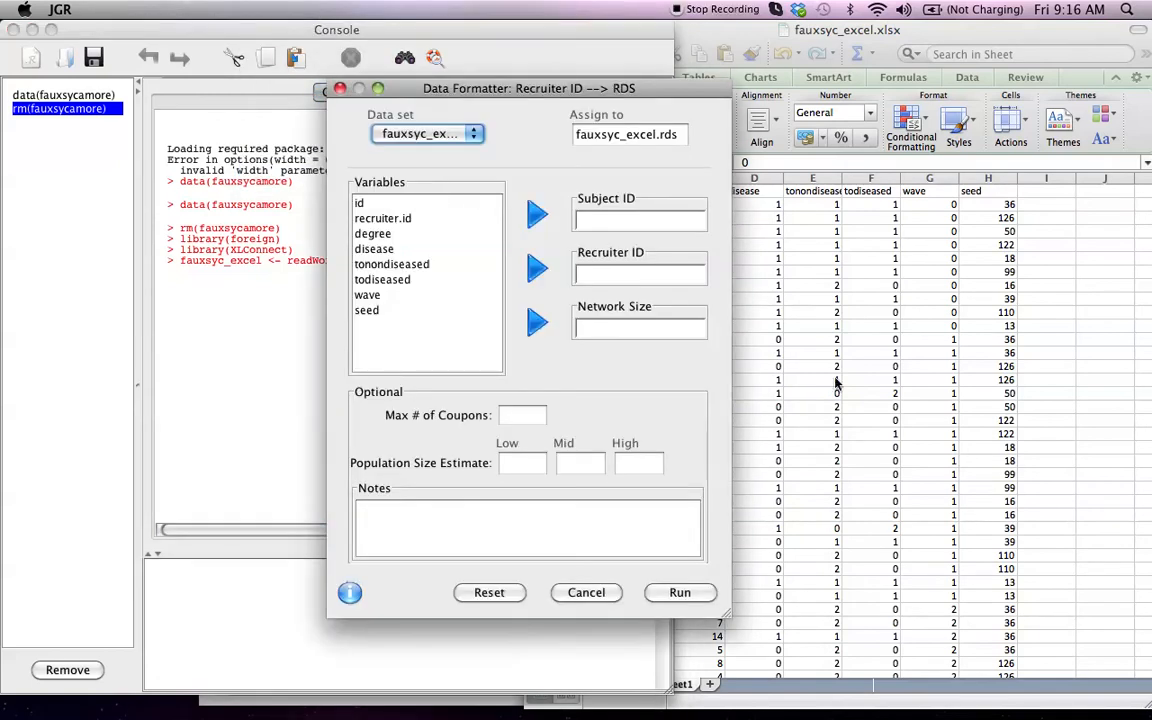
left_click(838, 383)
left_click(471, 183)
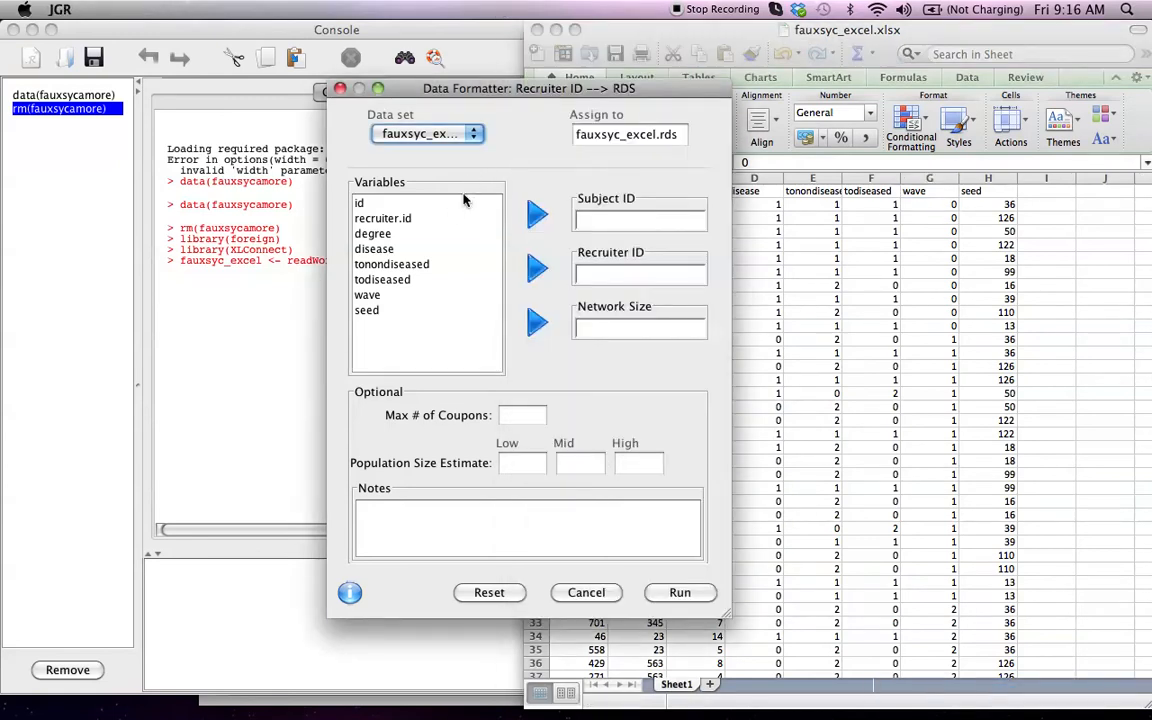
left_click_drag(577, 135, 655, 135)
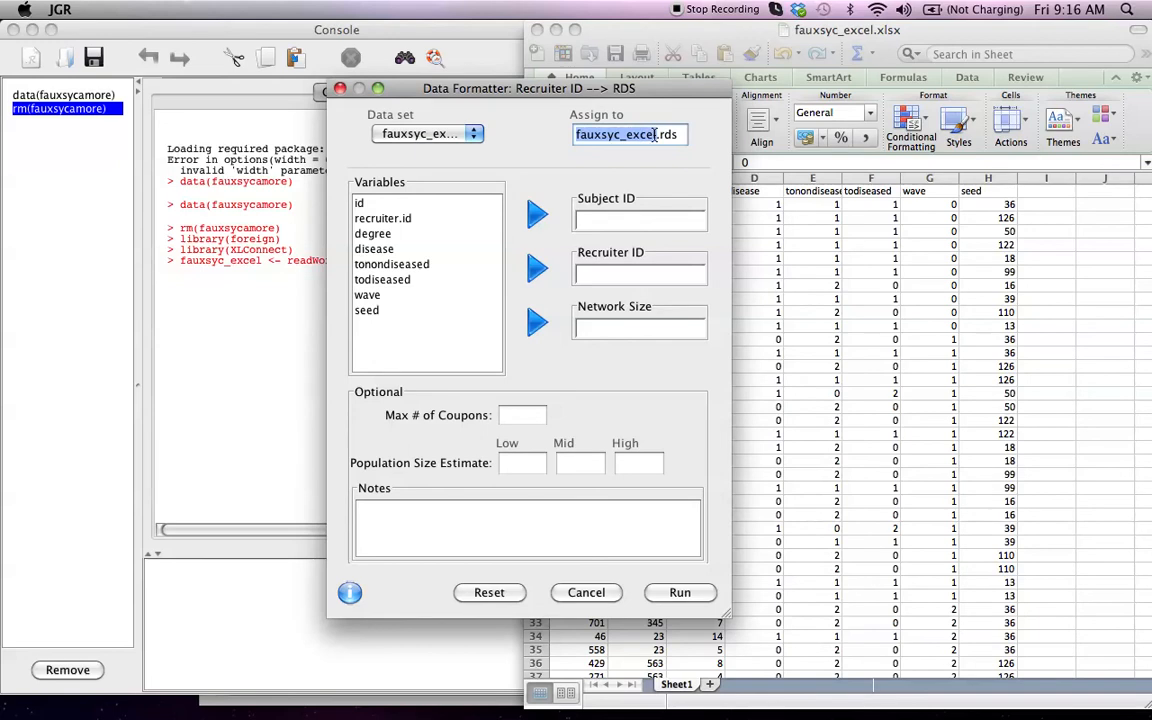
type("fauxsyc1")
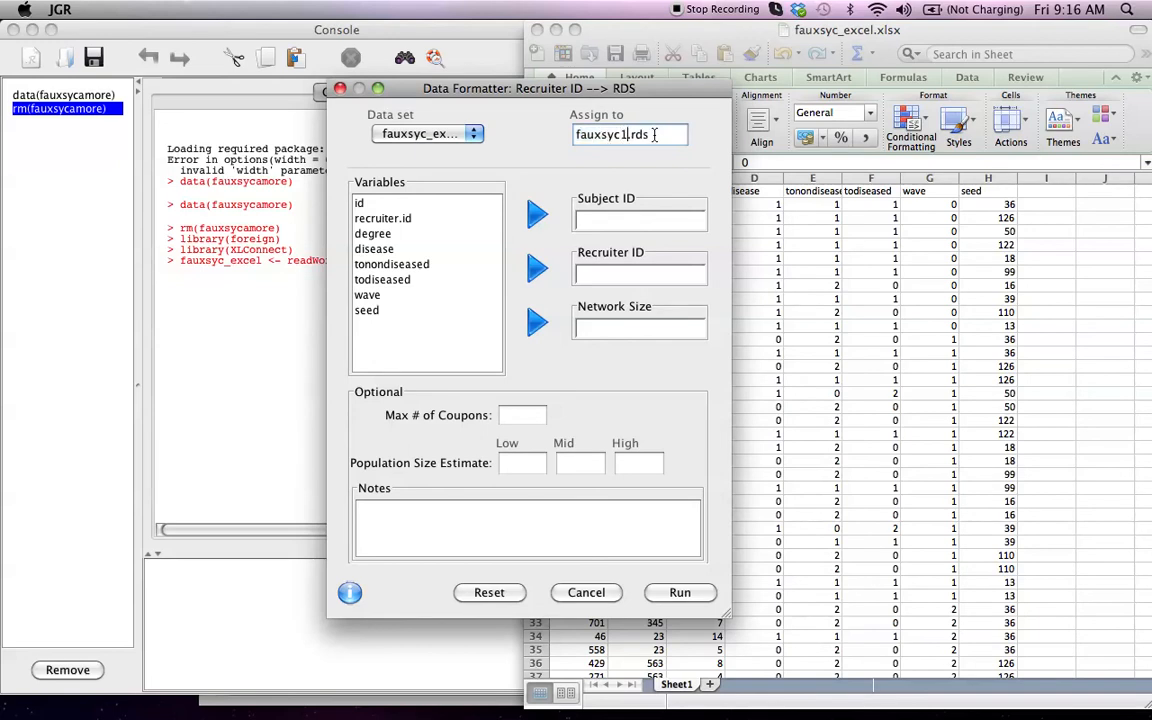
key("Delete")
key("Delete")
key("Delete")
key("Delete")
Assign id as the subject ID, recruiter.id as the recruiter ID and degree as the network size.
left_click(362, 203)
left_click(535, 212)
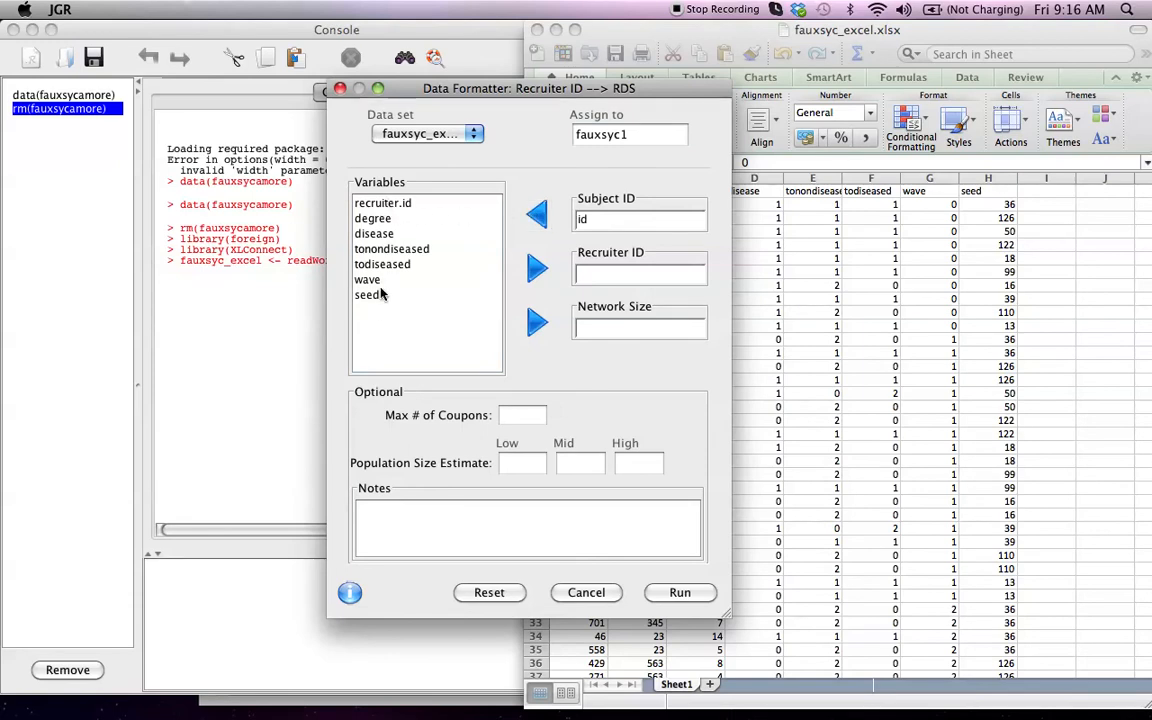
left_click(372, 203)
left_click(537, 268)
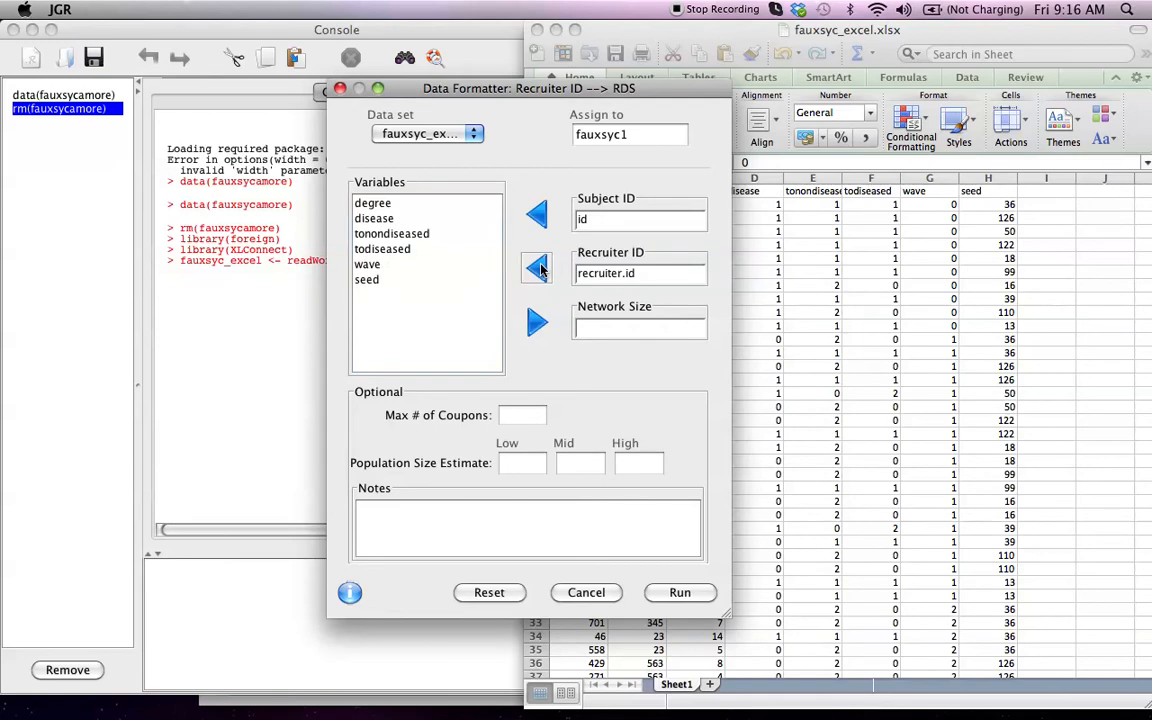
left_click(393, 205)
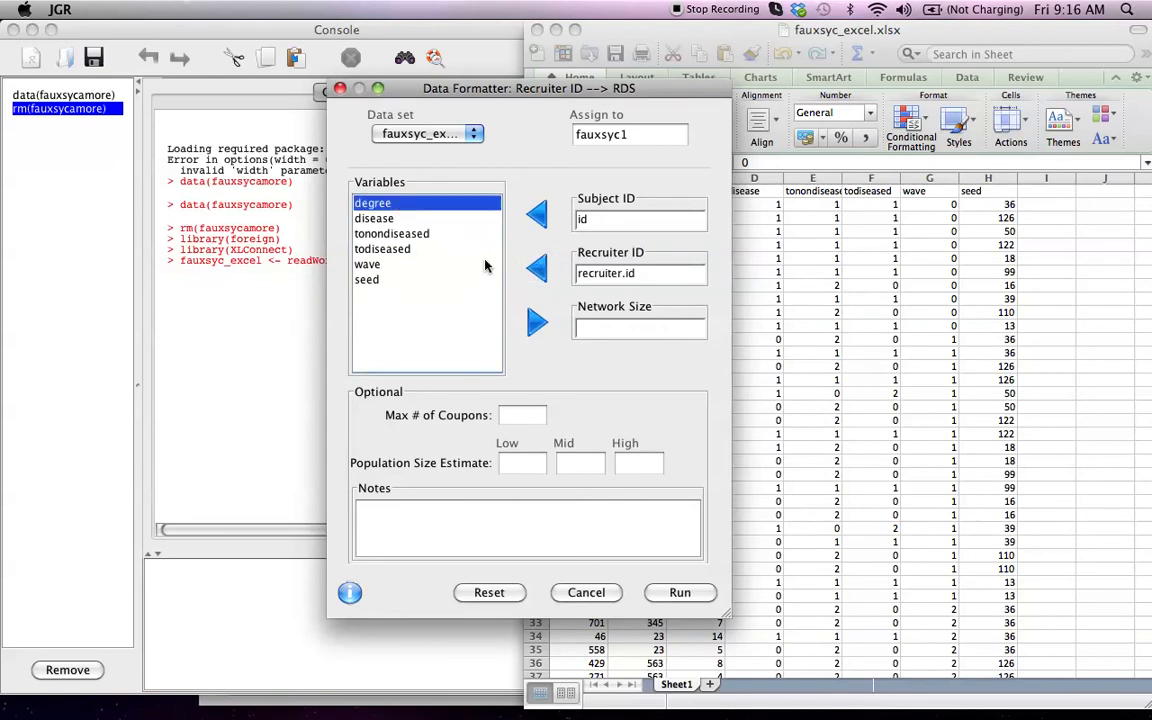
left_click(535, 322)
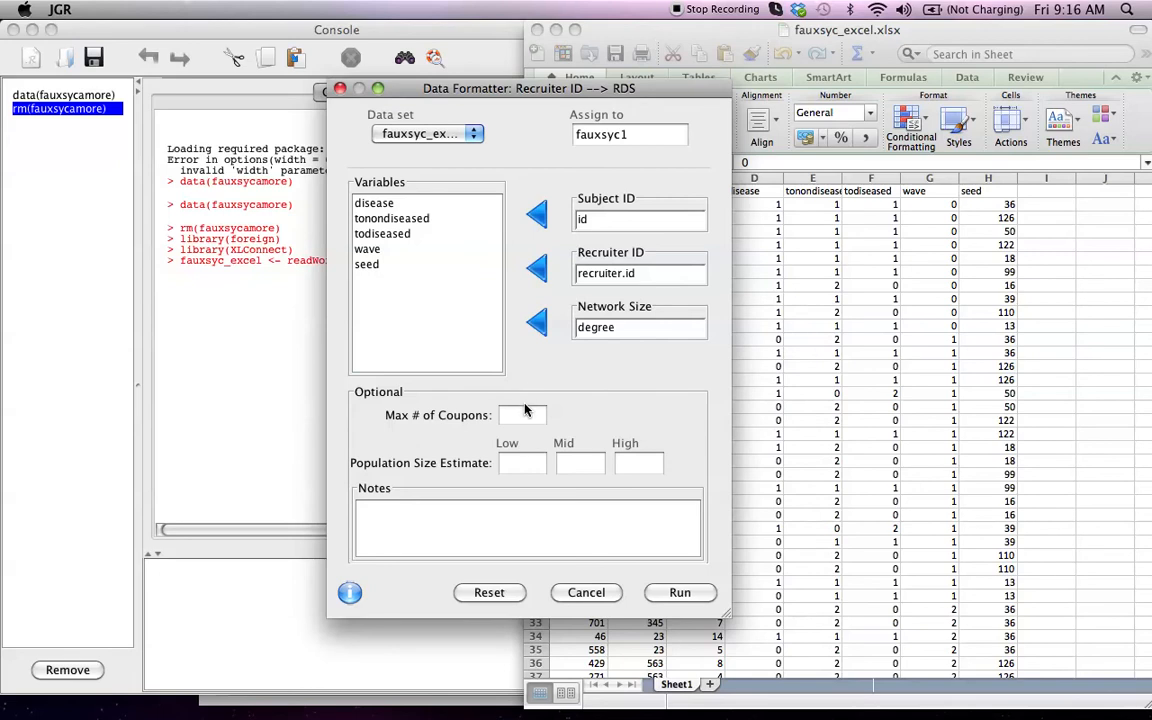
Set the maximum number of coupons to 2 and the mid population size estimate to 715.
type("2")
left_click(578, 463)
type("715")
Run help(fauxsycamore) in the console to read the data set's documentation, then close the help window.
left_click(258, 630)
type("help(")
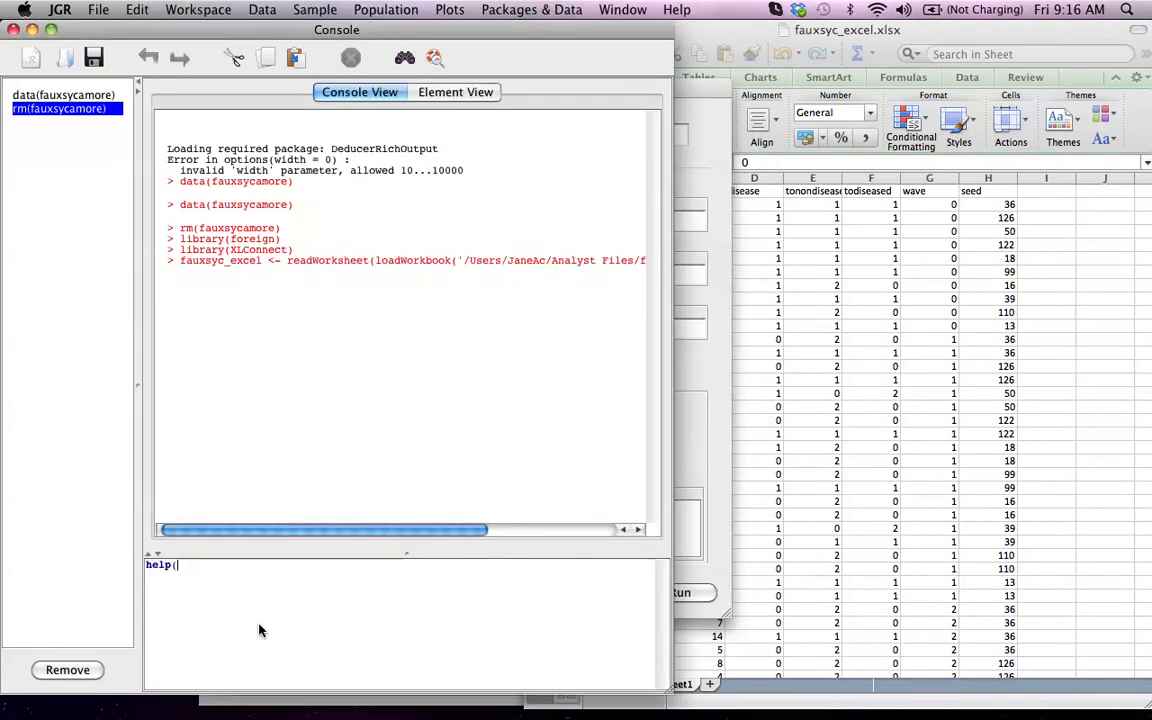
type("fauxsycamore)")
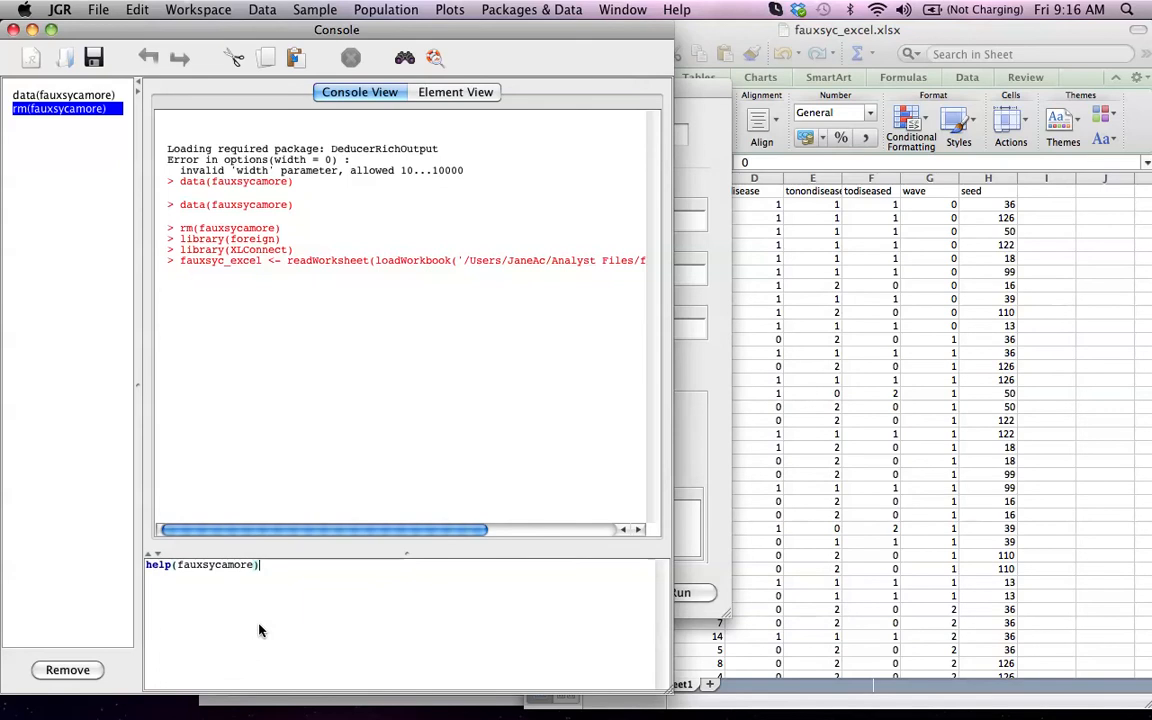
key("Return")
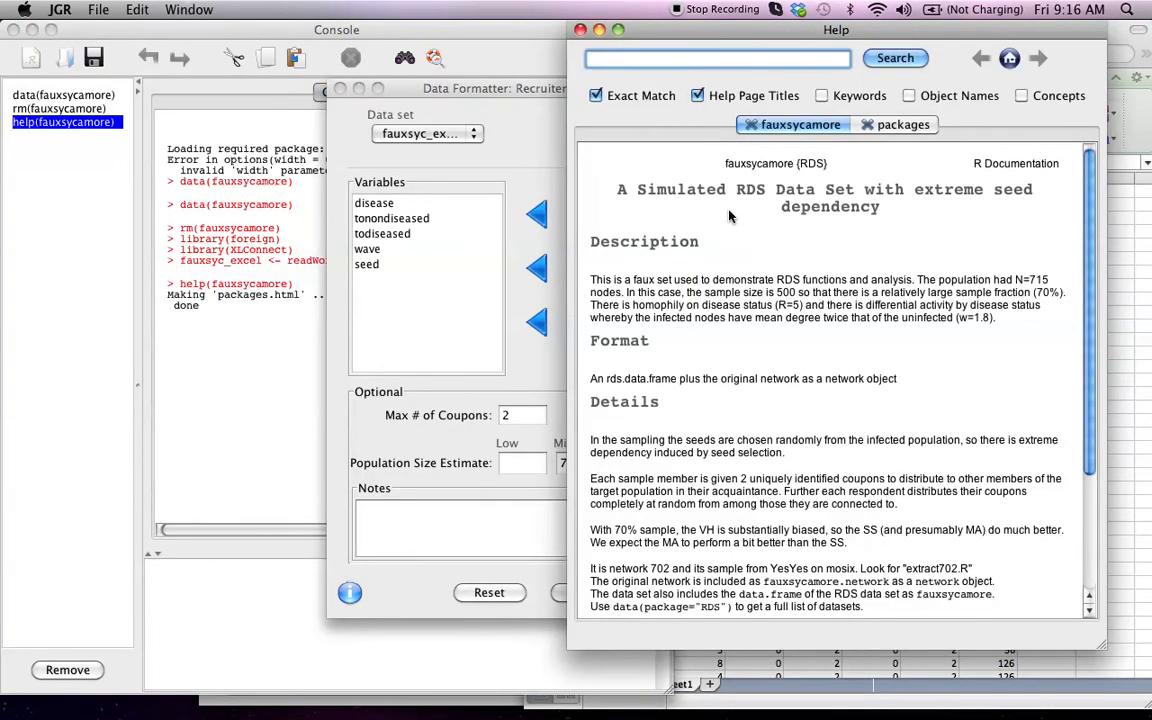
left_click(581, 30)
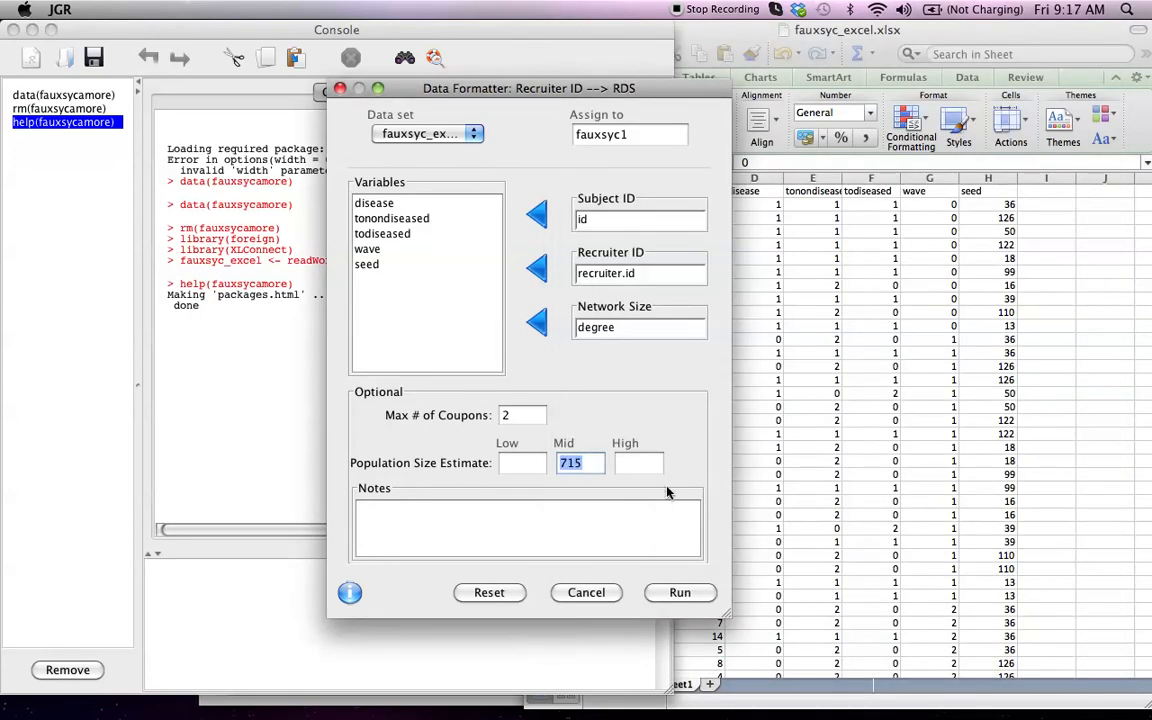
Recheck the mid population size estimate and run the conversion to RDS format.
left_click(568, 462)
left_click_drag(584, 464, 558, 463)
left_click(679, 593)
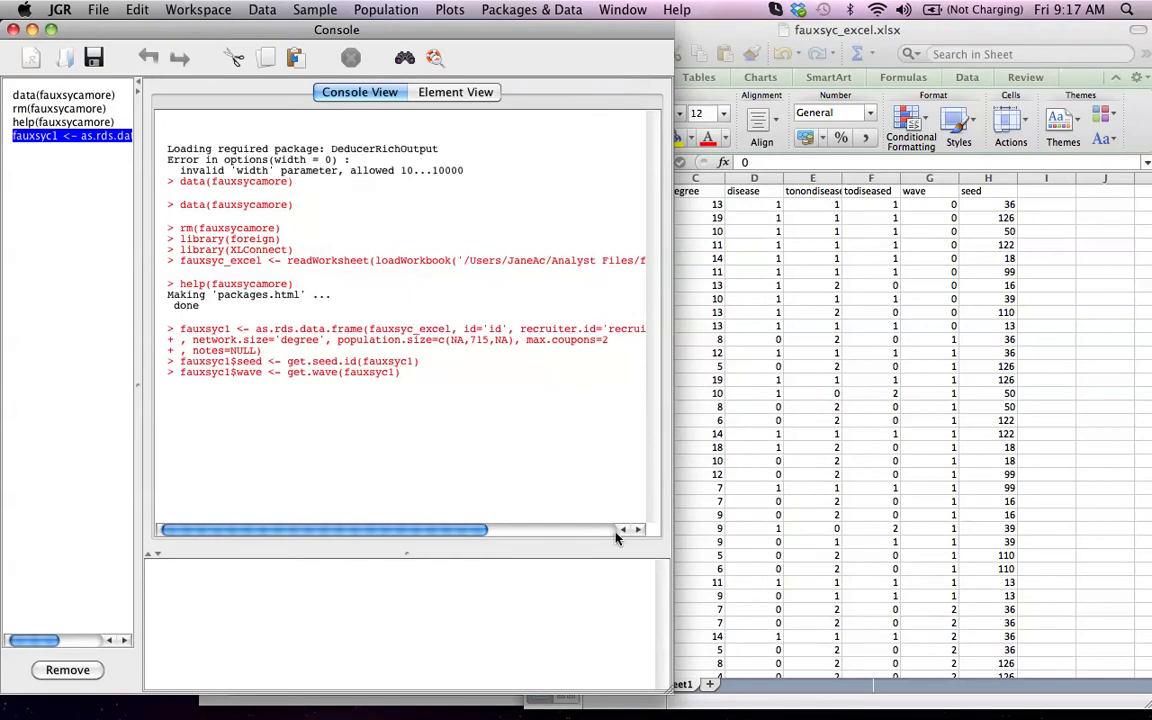
Inspect the fauxsyc1 RDS data set's rows, variable types and RDS settings in the Data Viewer, then close it.
left_click(549, 12)
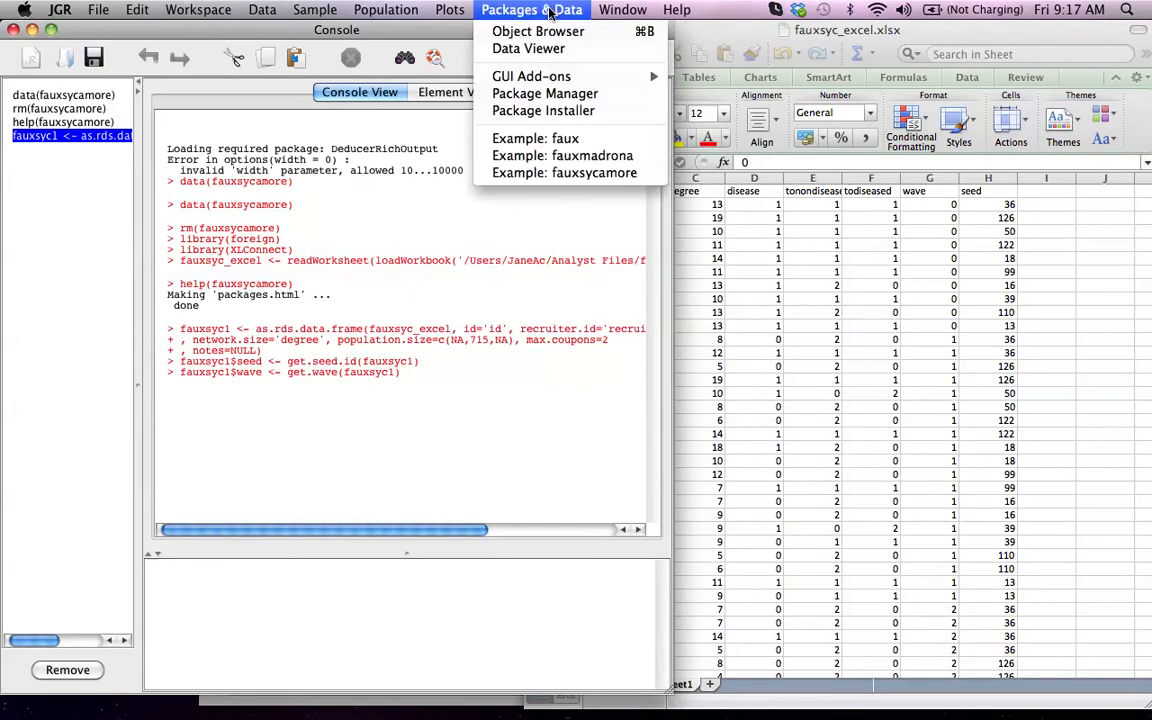
mouse_move(469, 8)
mouse_move(531, 9)
left_click(497, 46)
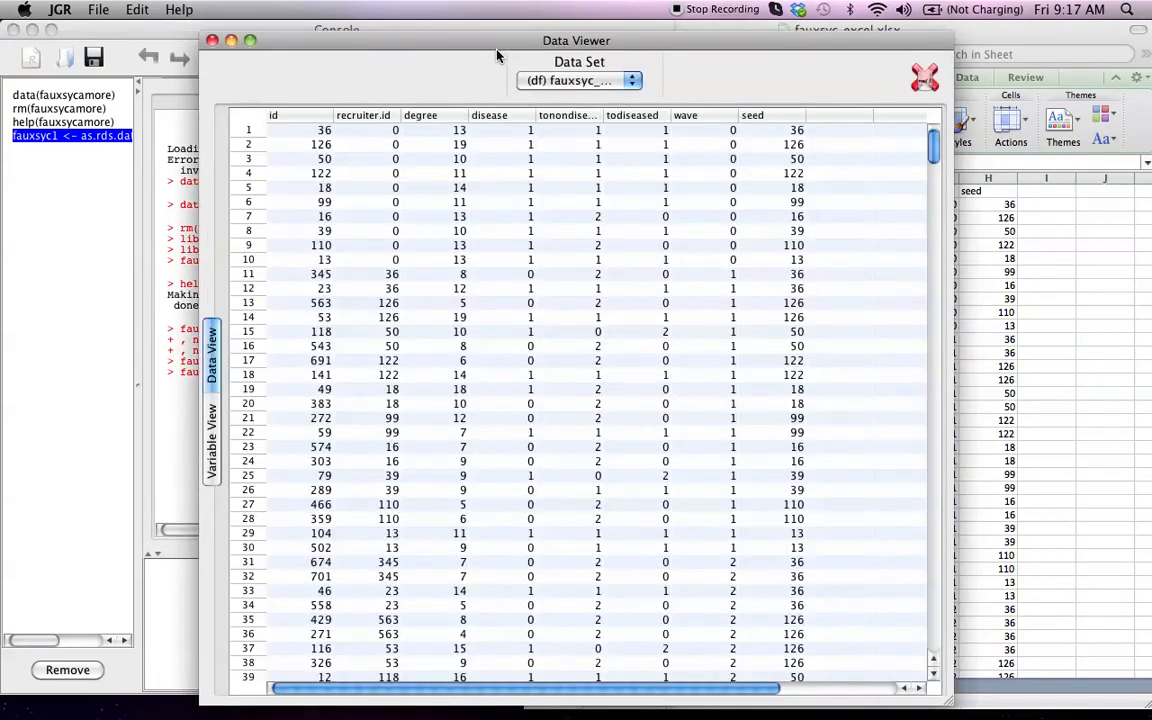
left_click(566, 86)
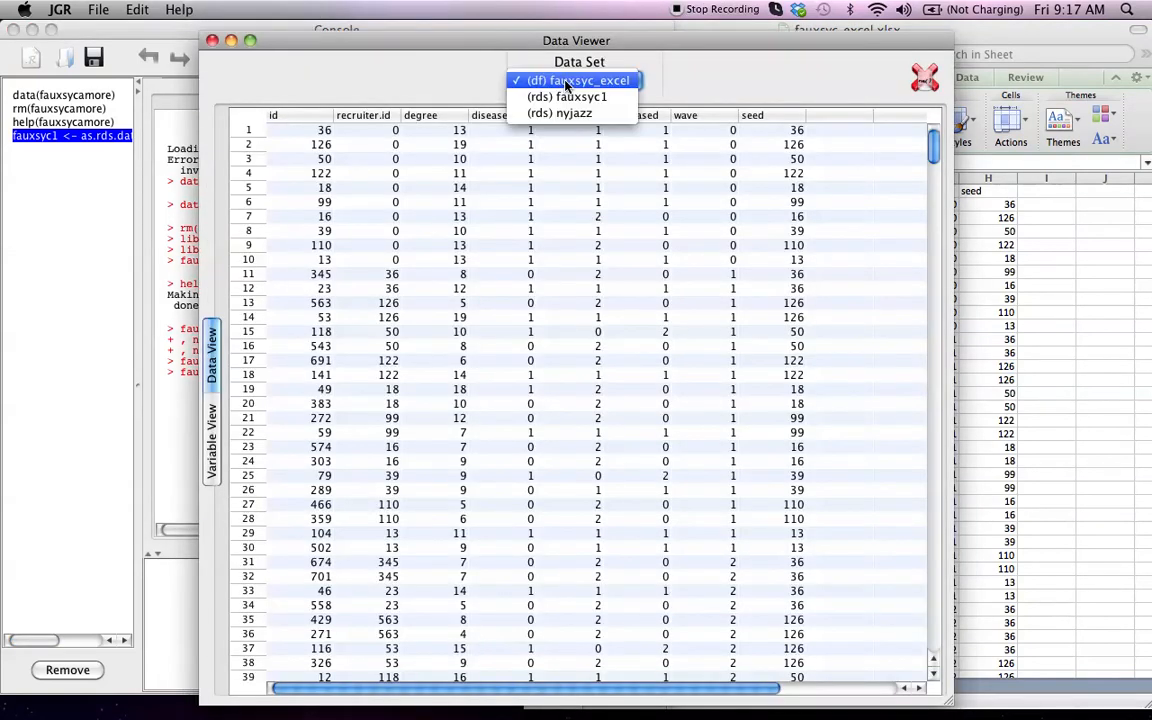
left_click(560, 113)
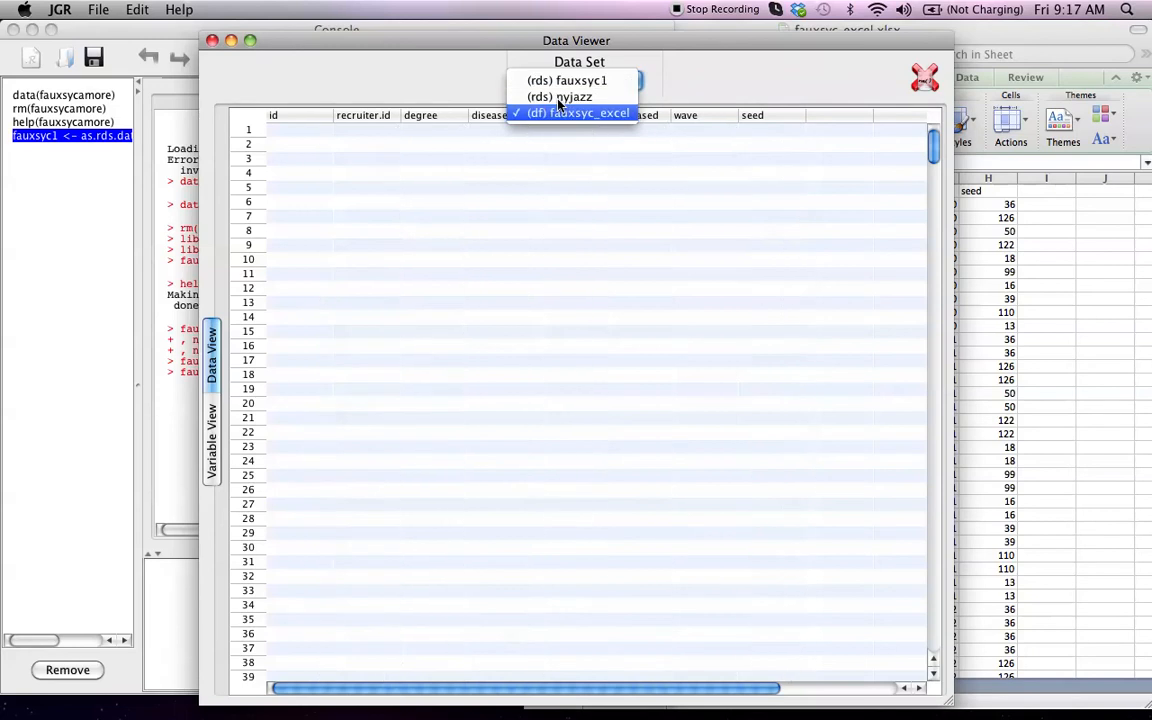
left_click(562, 86)
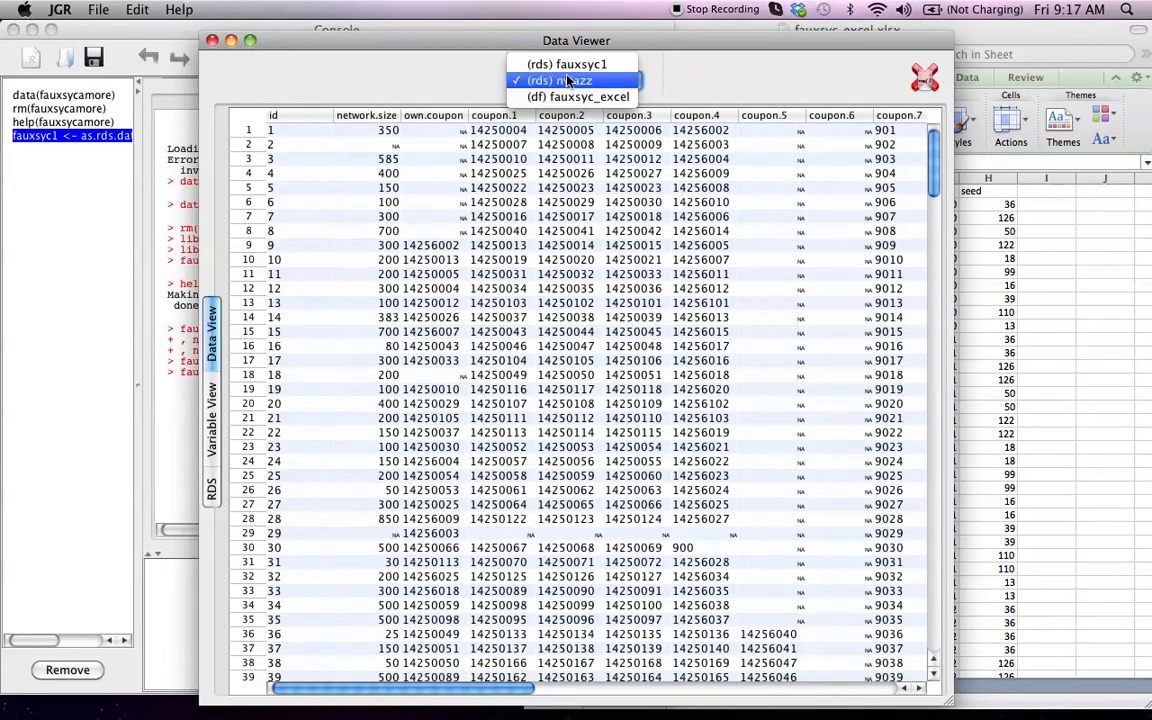
left_click(566, 65)
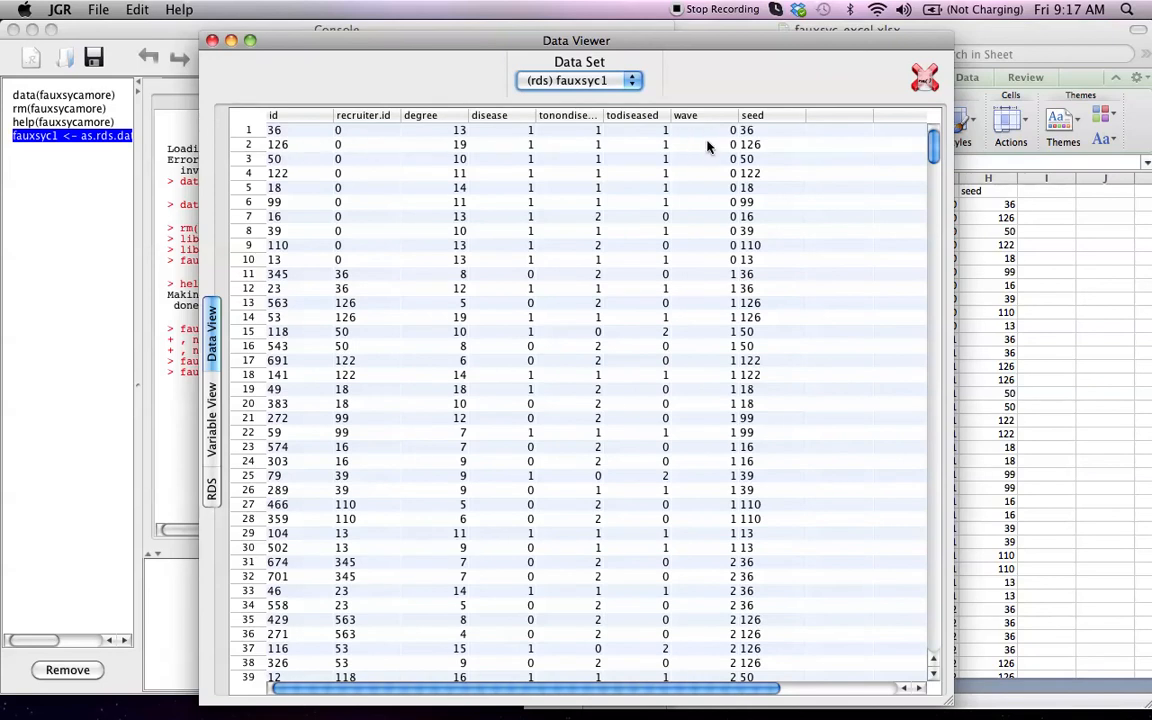
left_click(211, 398)
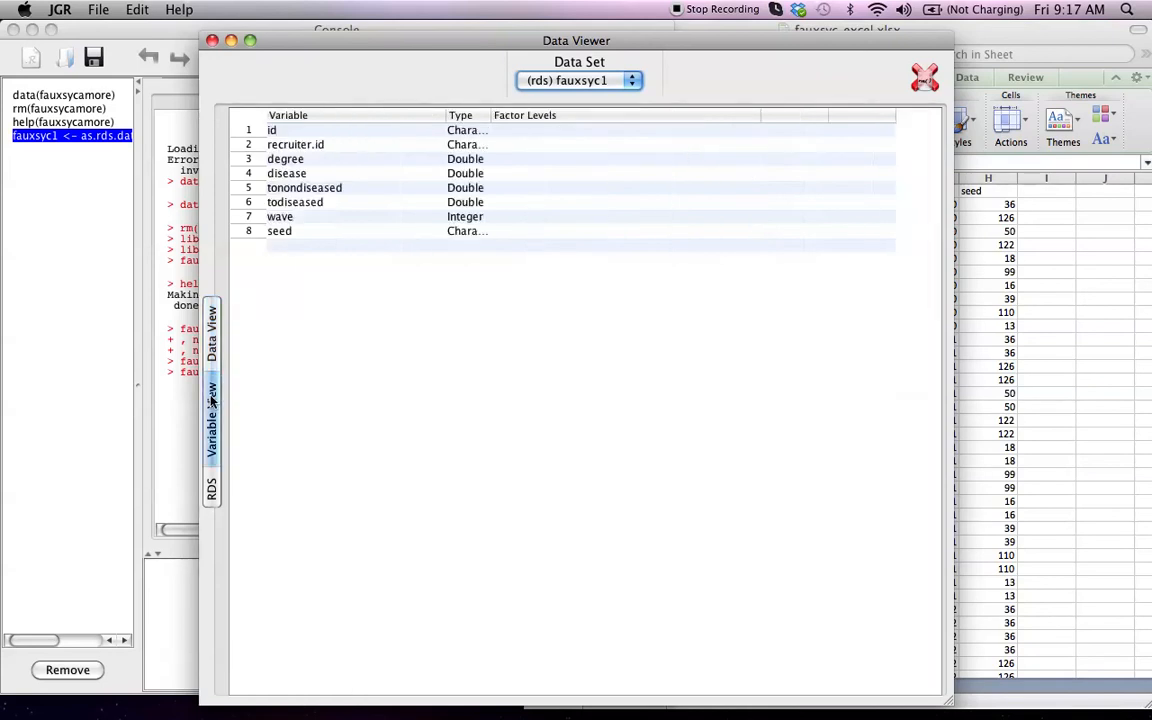
left_click(212, 488)
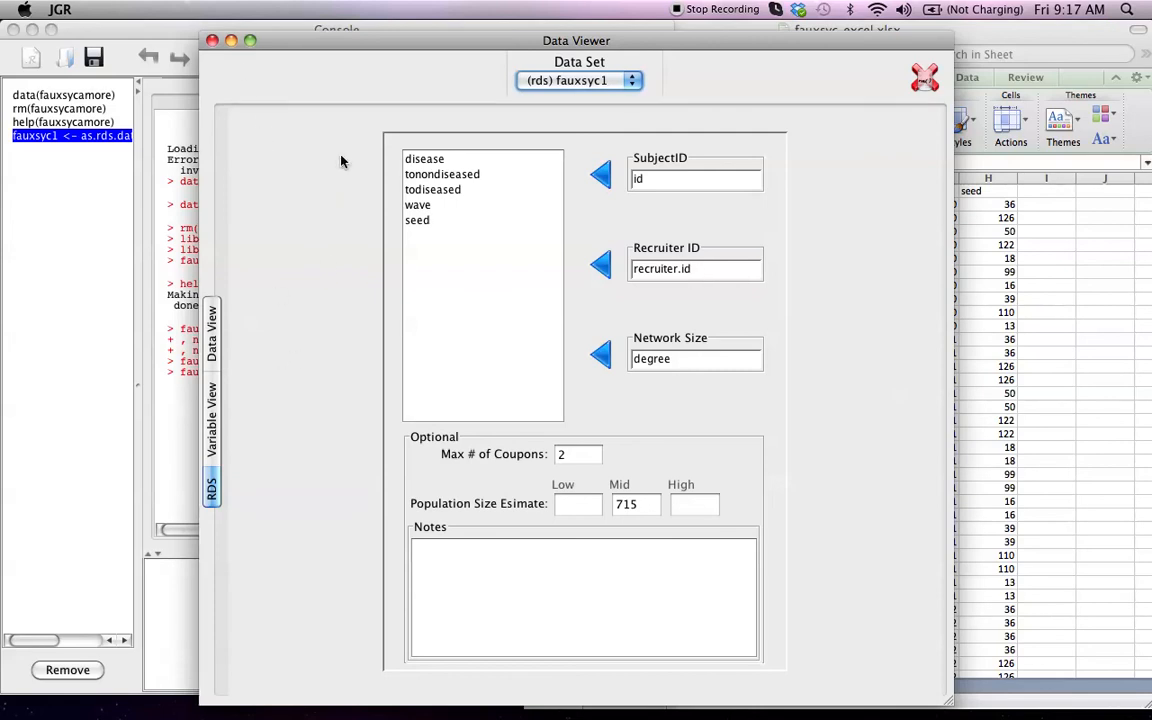
left_click(212, 41)
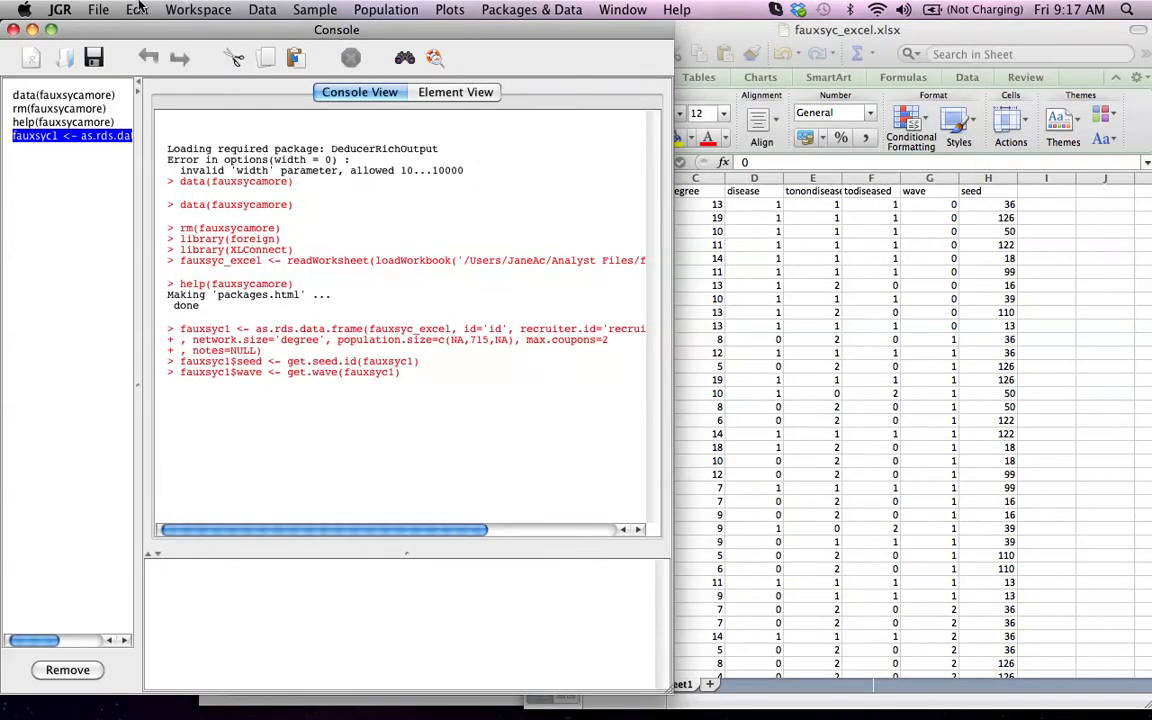
Review the RDS meta data of fauxsyc1 and cancel without making changes.
left_click(264, 10)
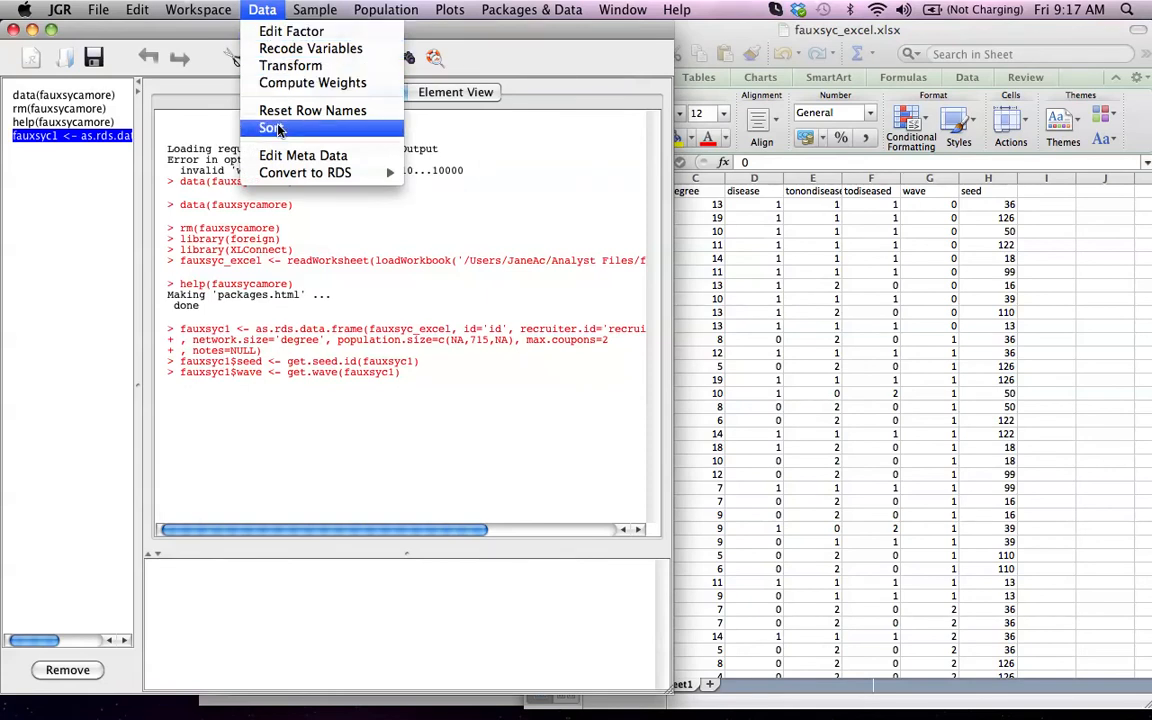
left_click(278, 157)
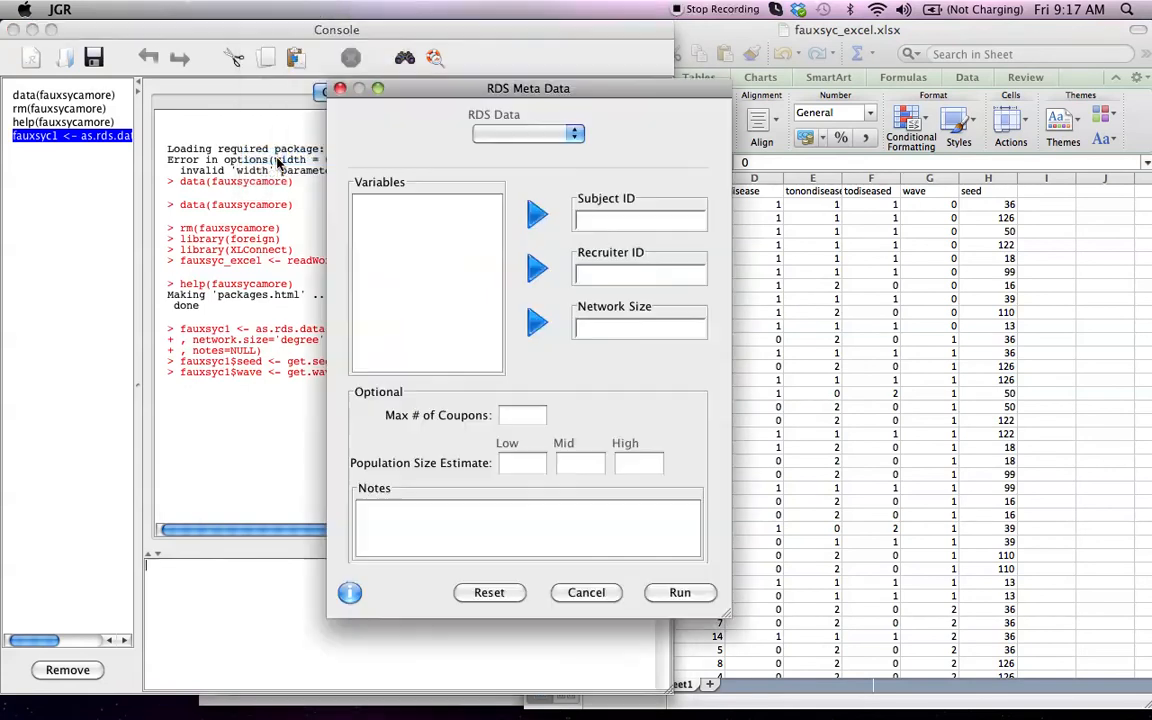
left_click(652, 222)
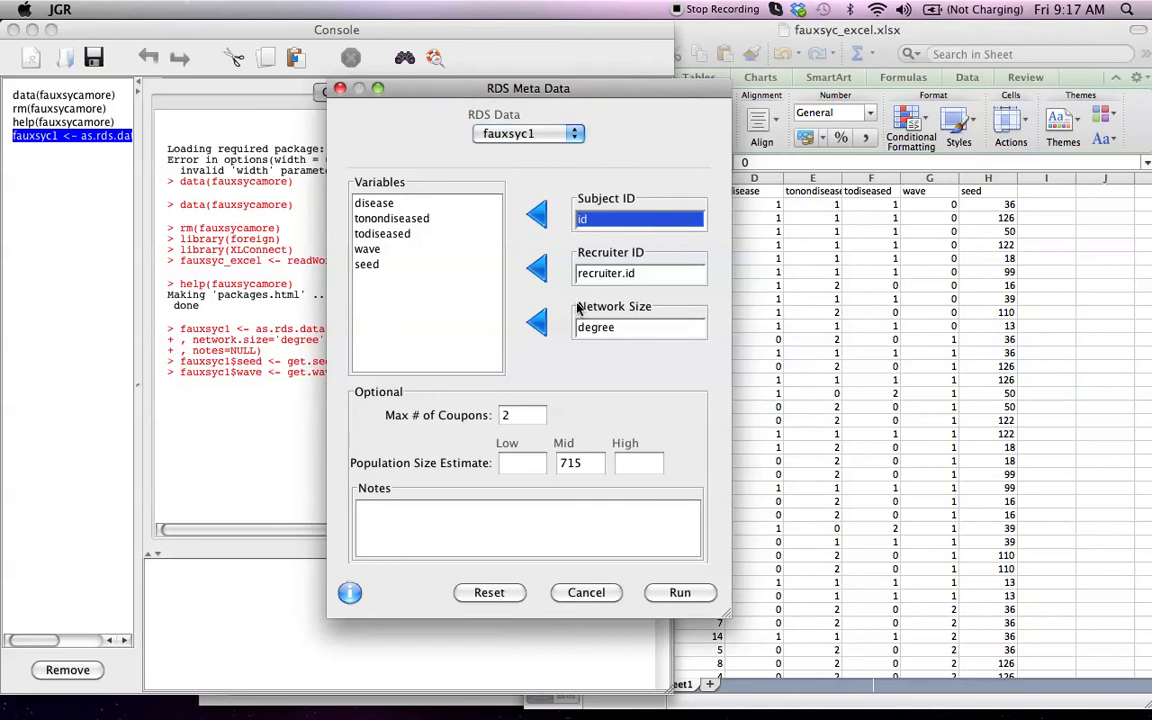
left_click(599, 594)
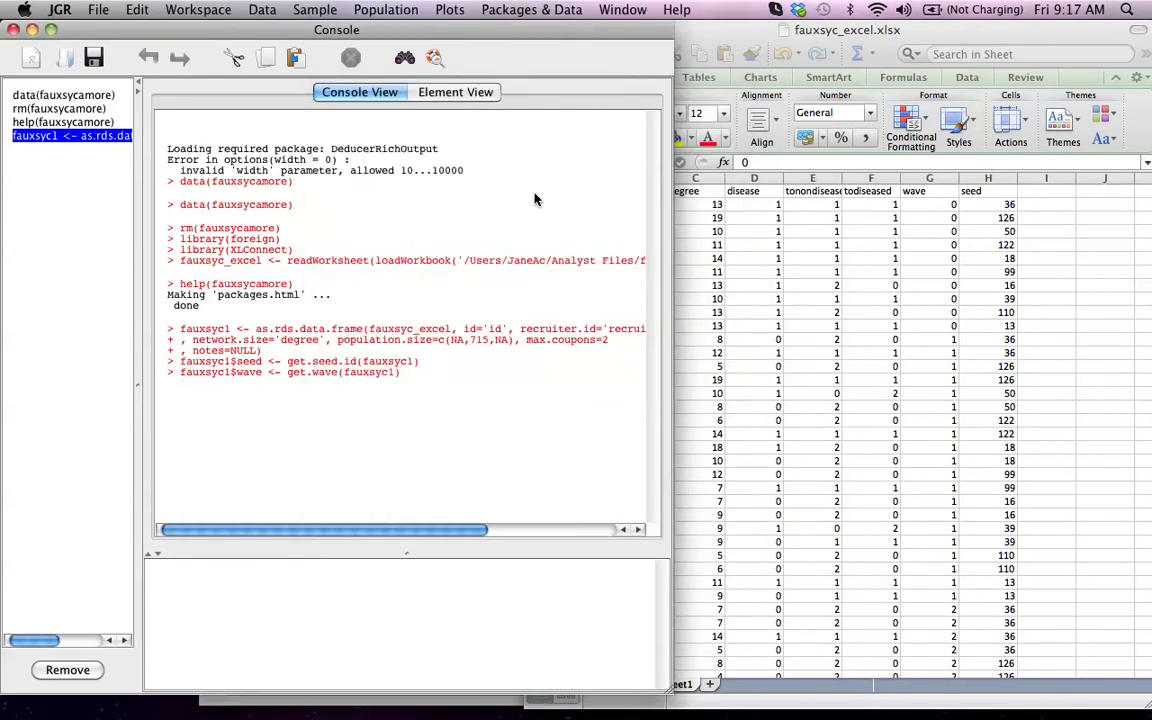
Display the fauxsyc_excel data frame in the Data Viewer and cut the contents of its wave column.
left_click(531, 10)
left_click(530, 50)
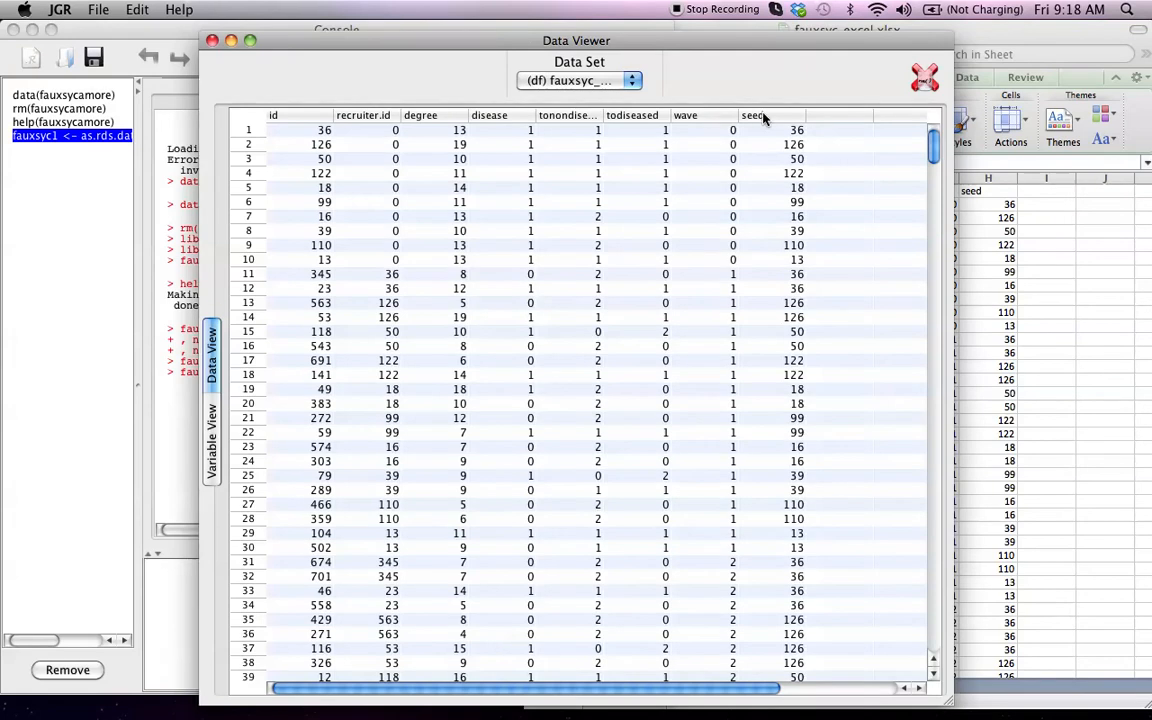
left_click(609, 82)
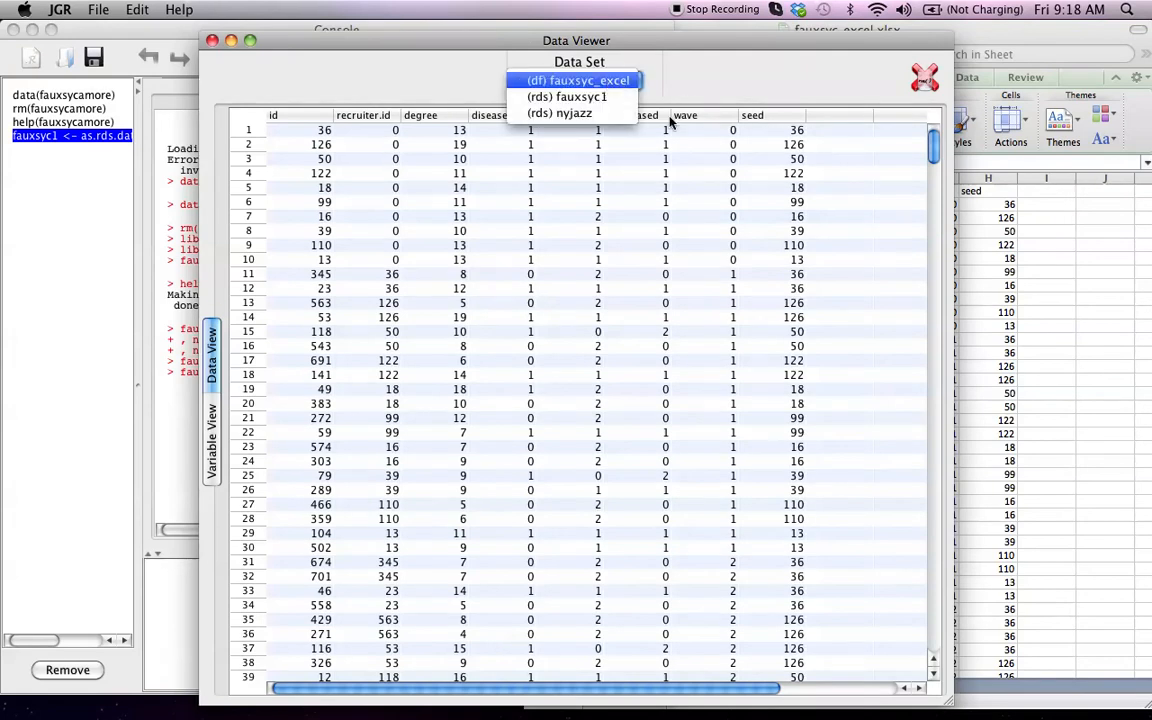
left_click(609, 84)
left_click(712, 116)
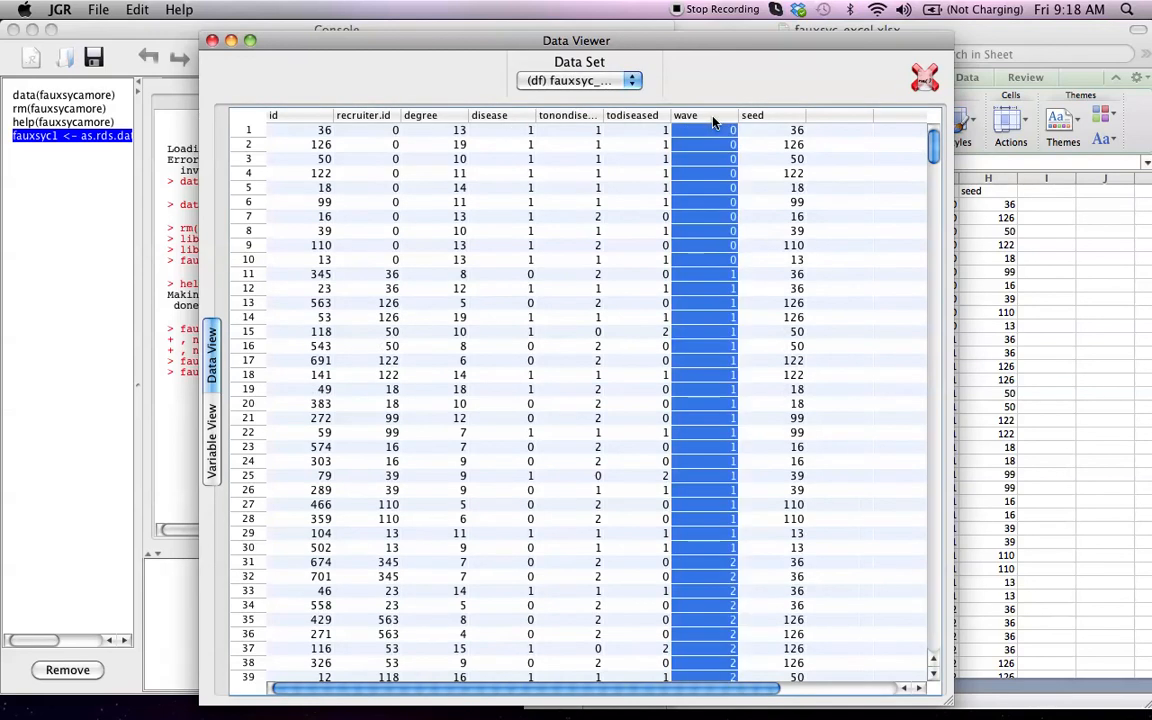
left_click(139, 9)
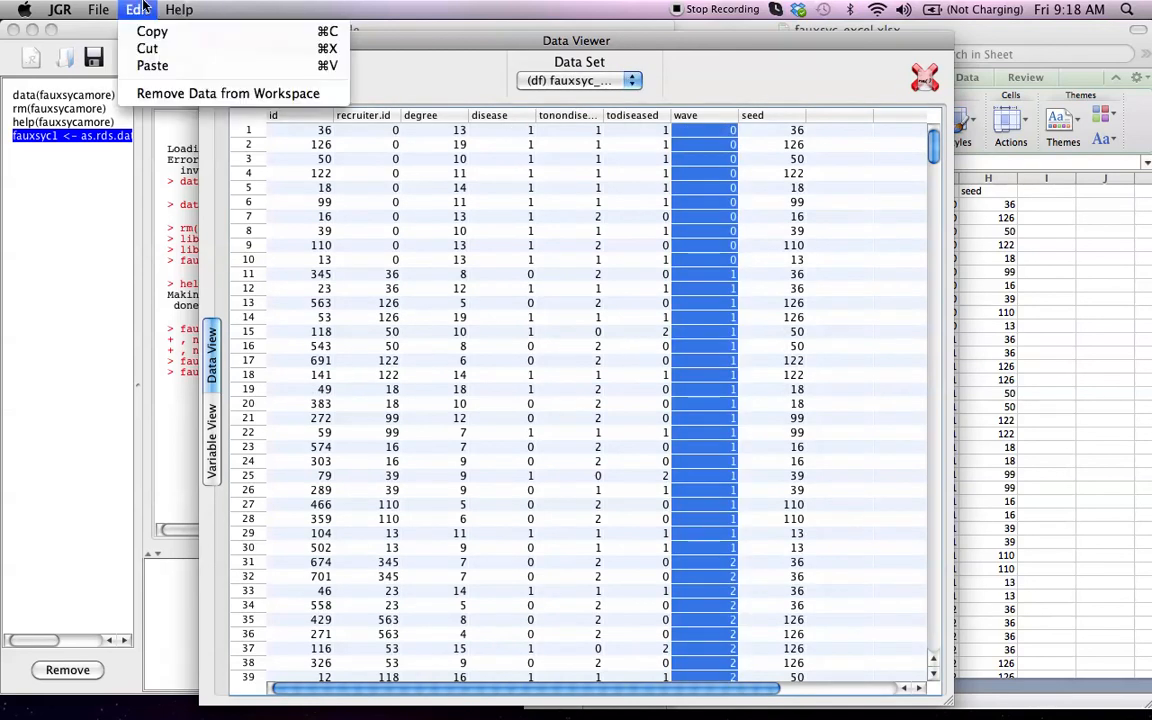
left_click(150, 48)
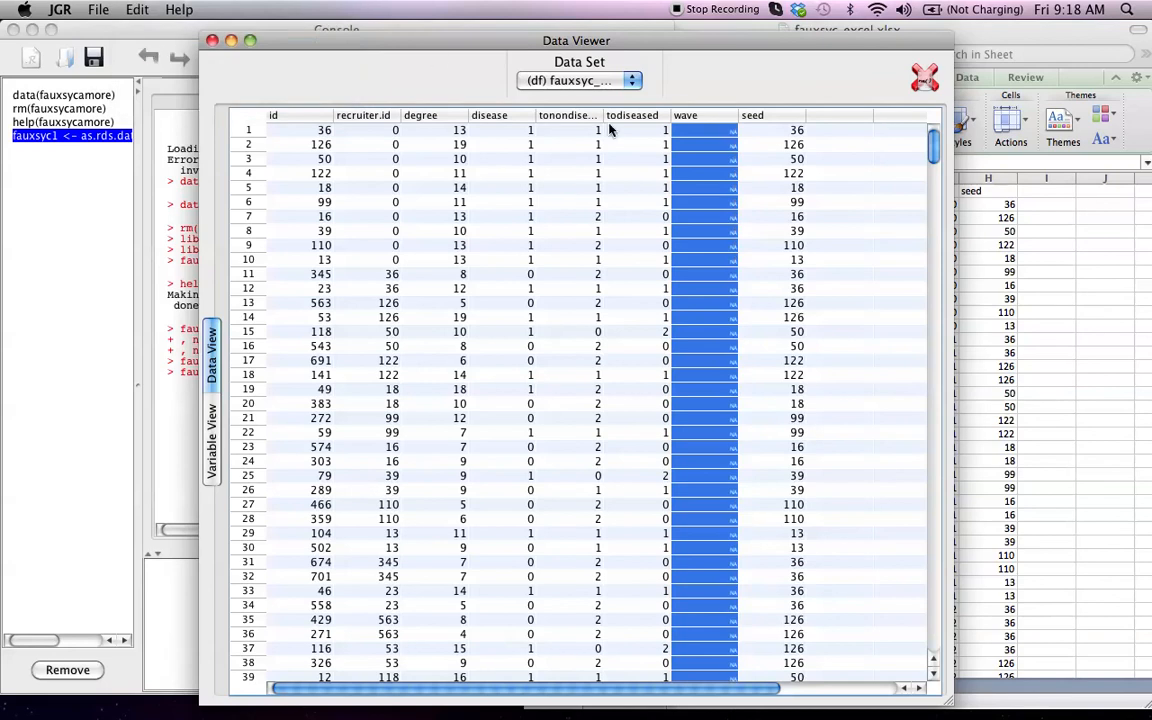
Cut the contents of the seed column in the fauxsyc_excel data frame.
left_click(770, 115)
left_click(137, 9)
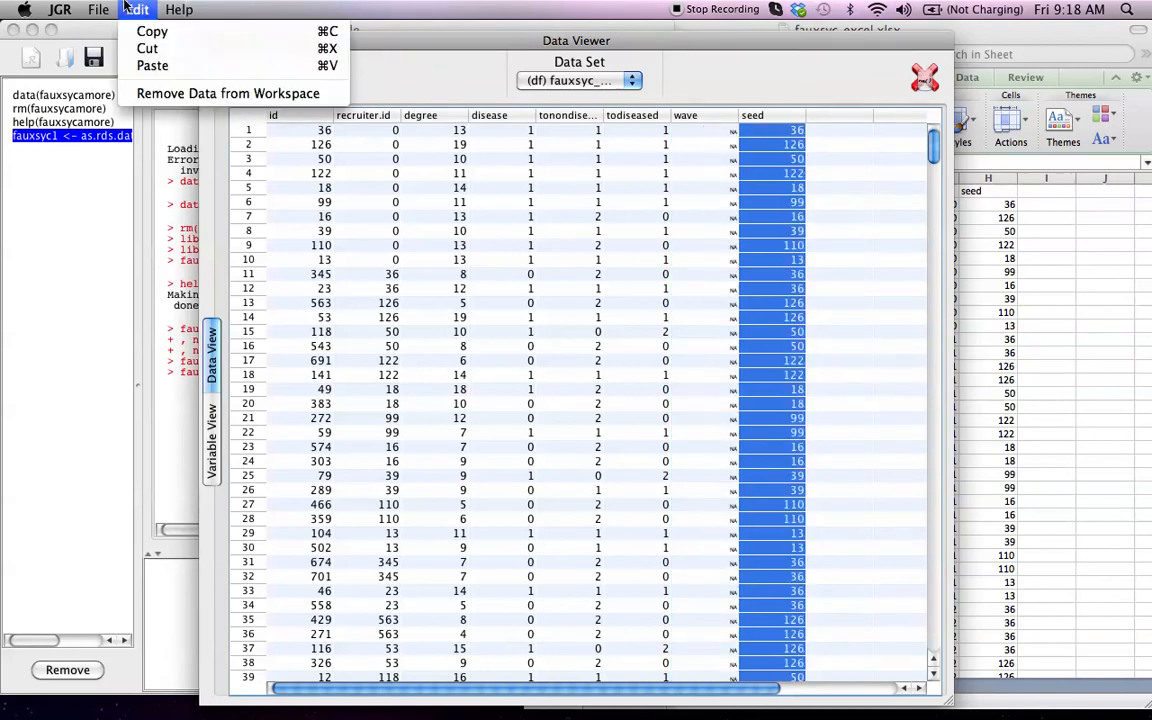
left_click(145, 48)
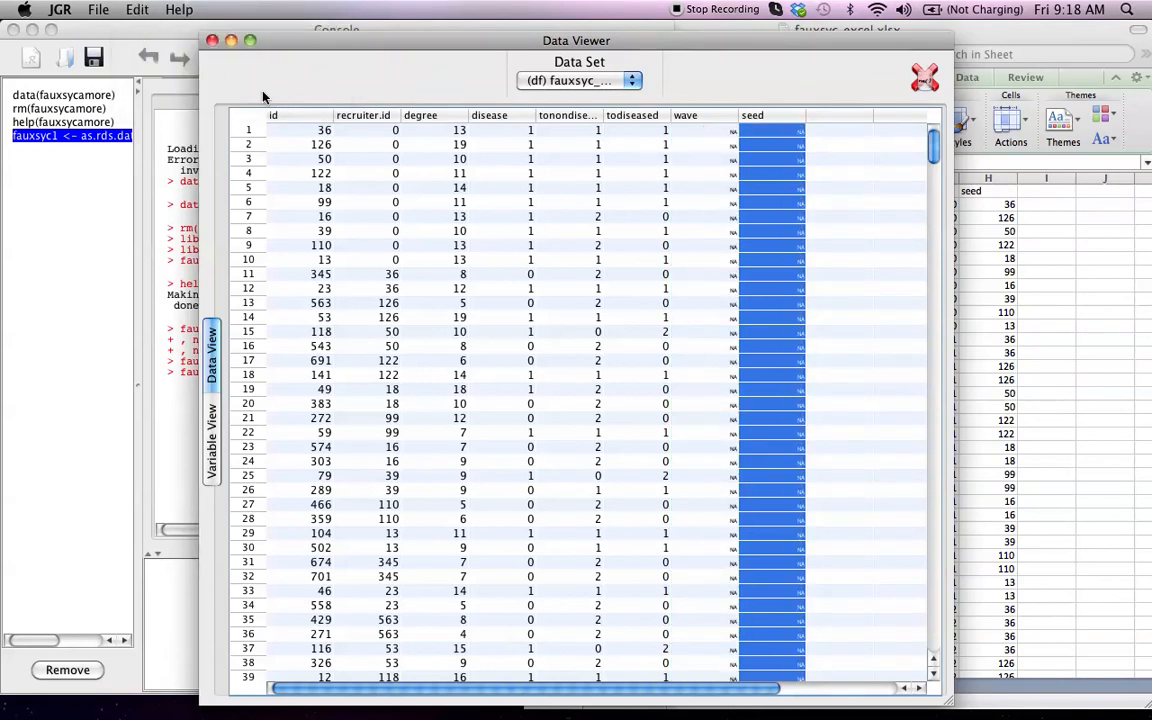
Convert fauxsyc_excel to RDS in Recruiter ID format, assigning the result to fauxsyc2 and keeping the existing variable assignments.
left_click(152, 190)
left_click(165, 8)
mouse_move(262, 9)
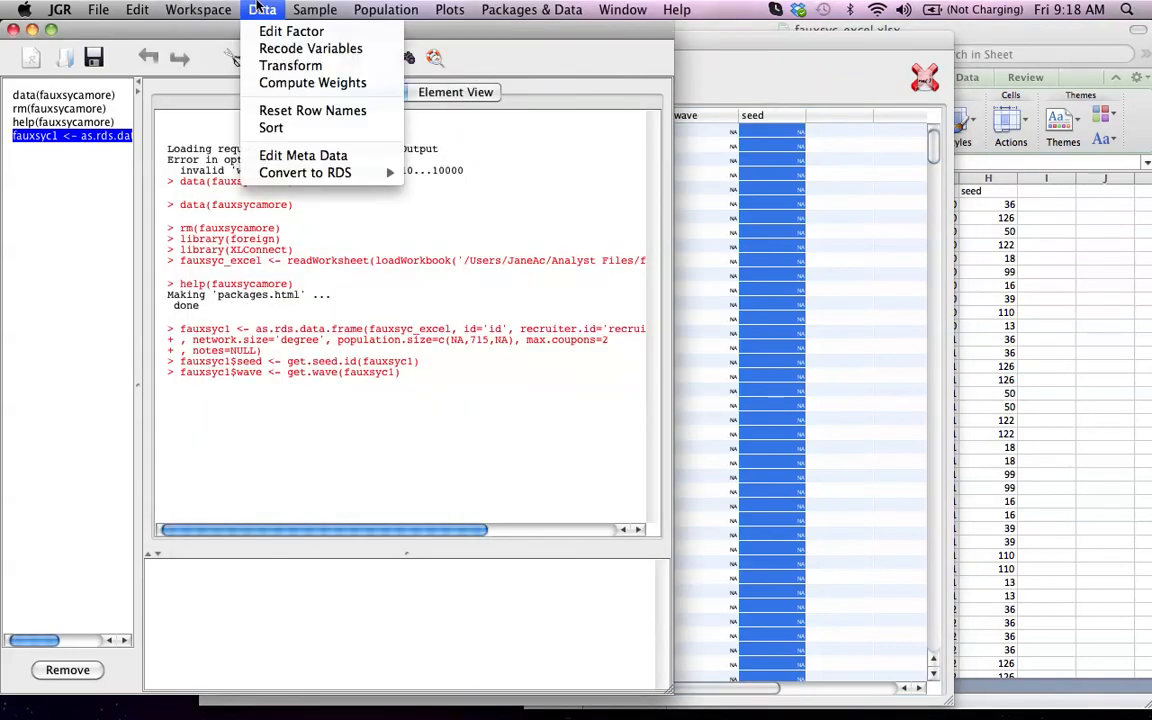
mouse_move(370, 173)
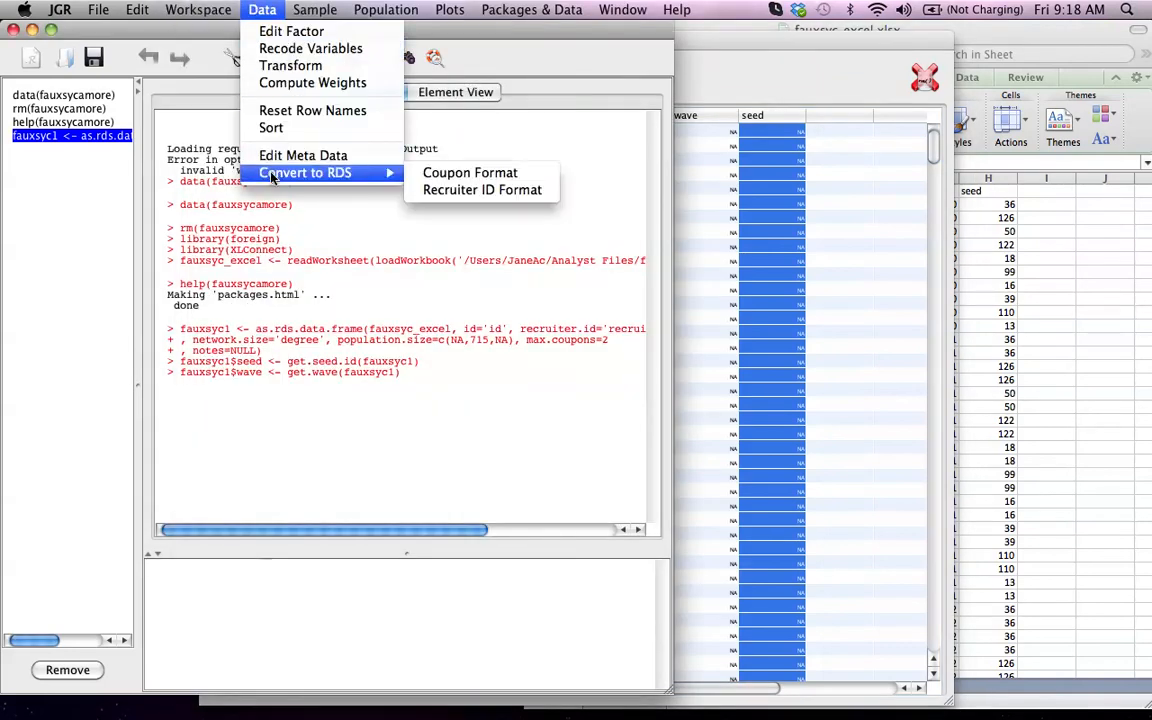
left_click(445, 190)
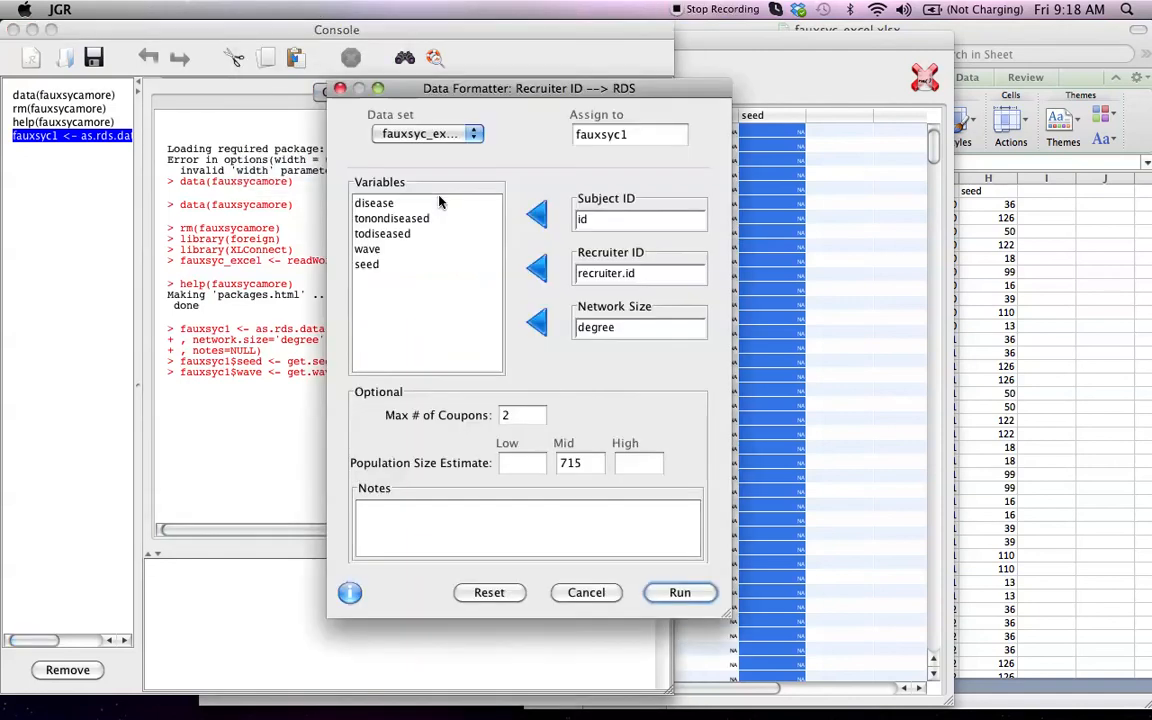
key("BackSpace")
type("2")
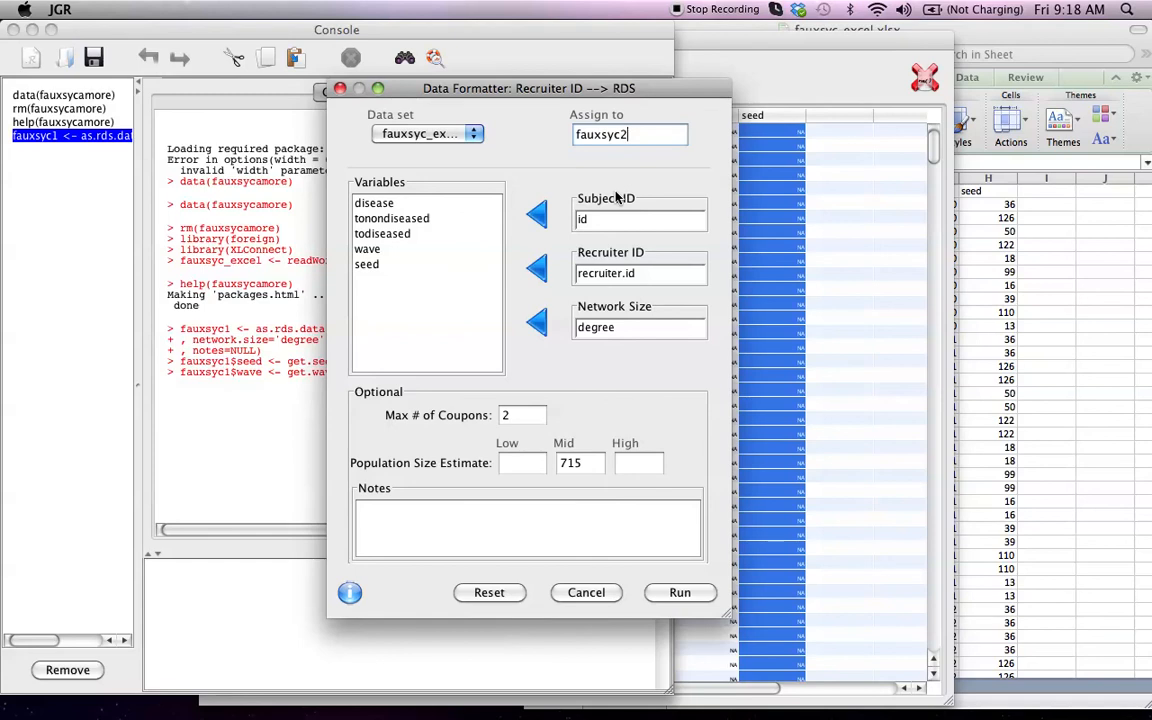
left_click(670, 593)
Inspect the seed and wave columns of the fauxsyc2 RDS data set in the Data Viewer, then close it.
left_click(515, 8)
left_click(520, 44)
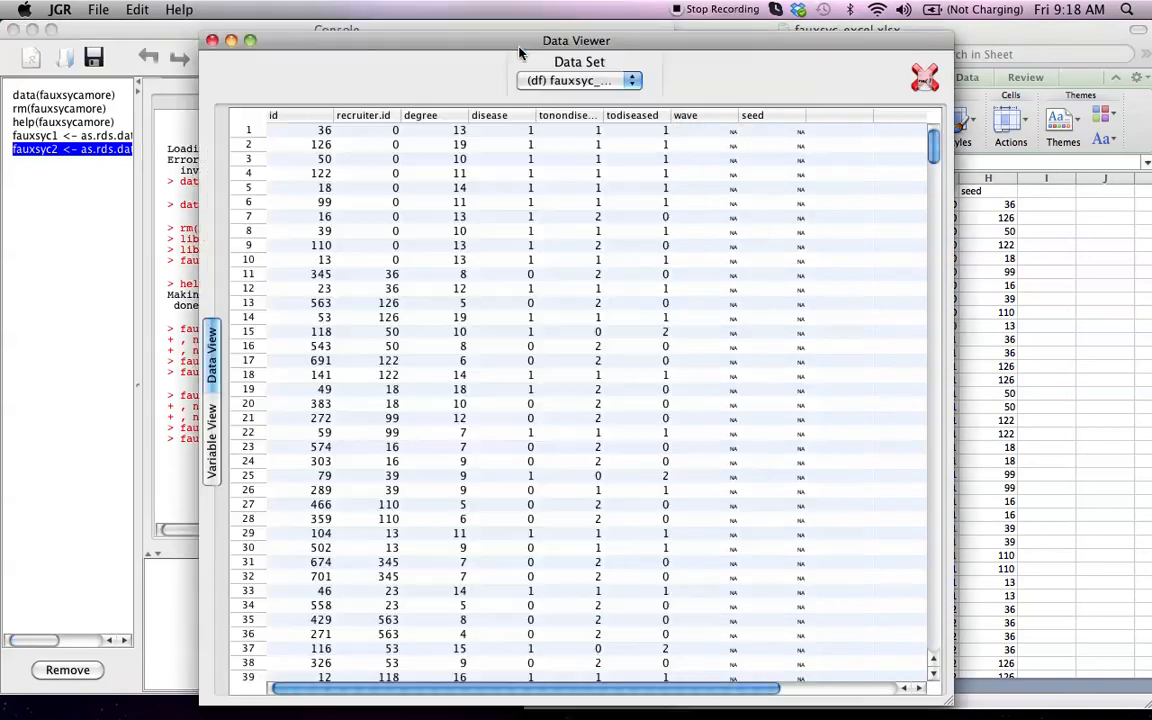
left_click(538, 80)
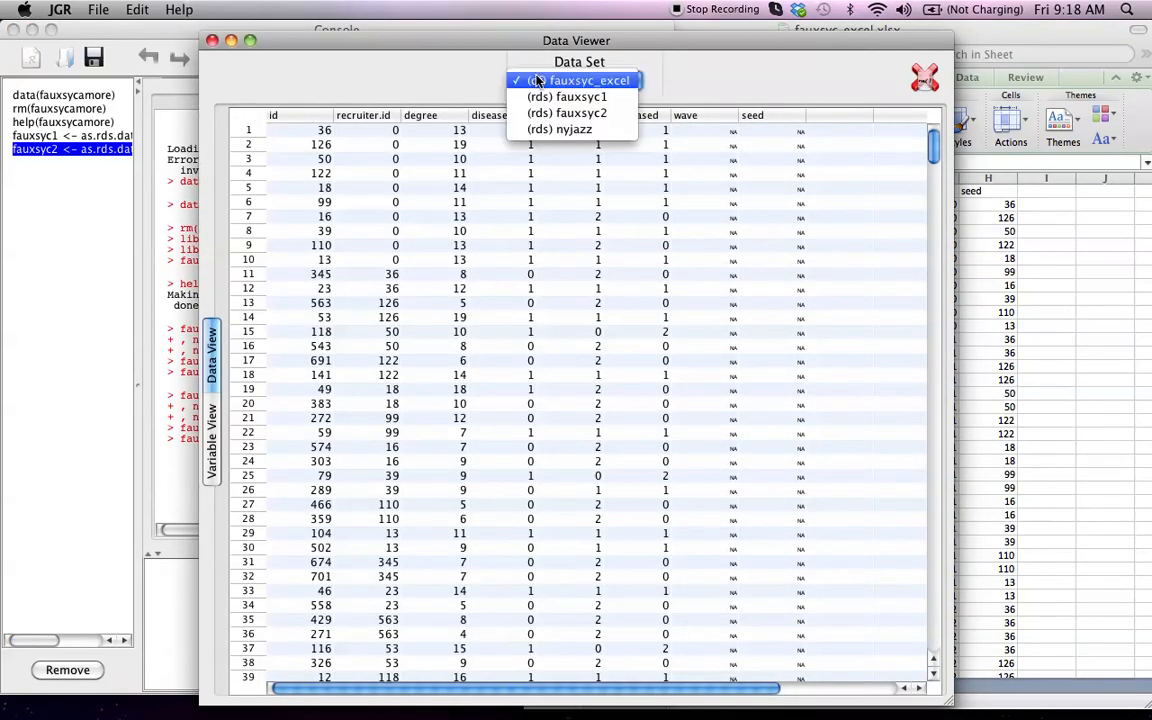
left_click(548, 112)
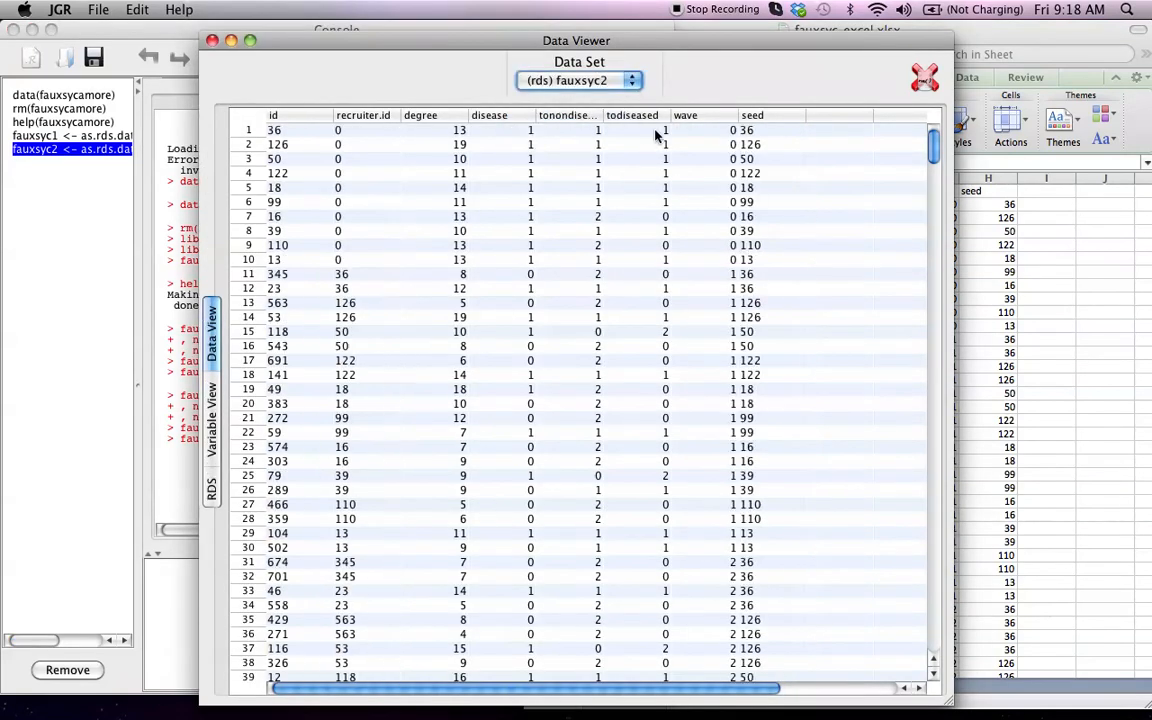
left_click(758, 117)
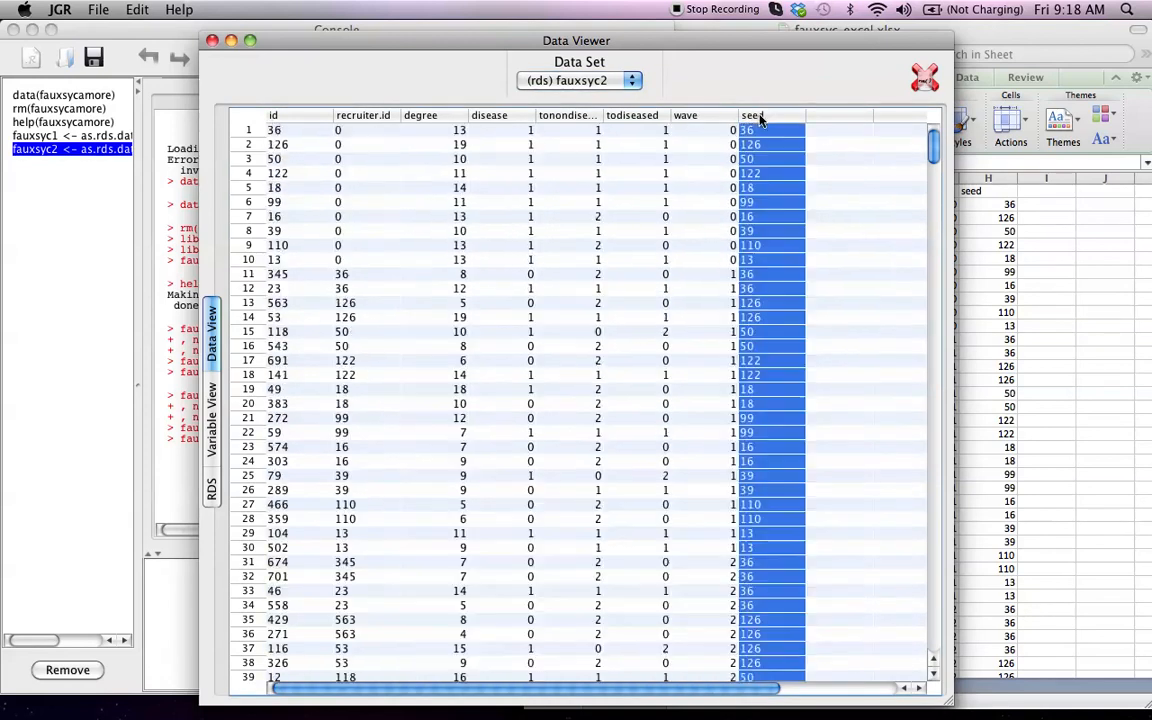
left_click(705, 117)
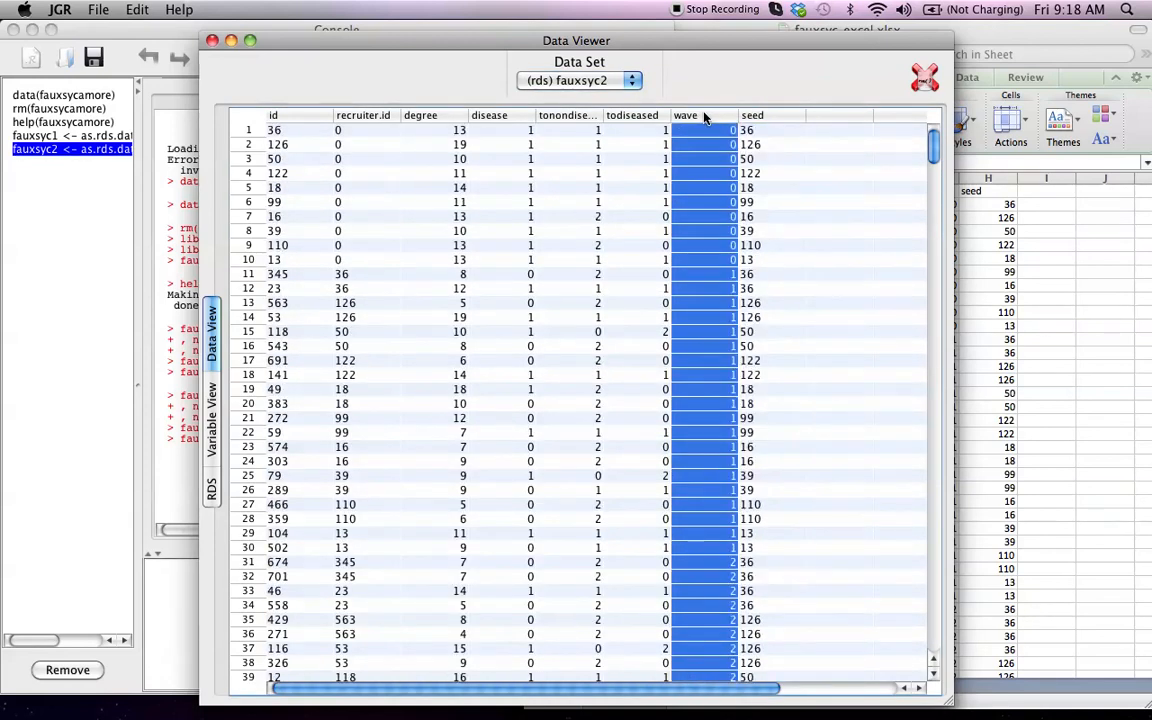
left_click(212, 40)
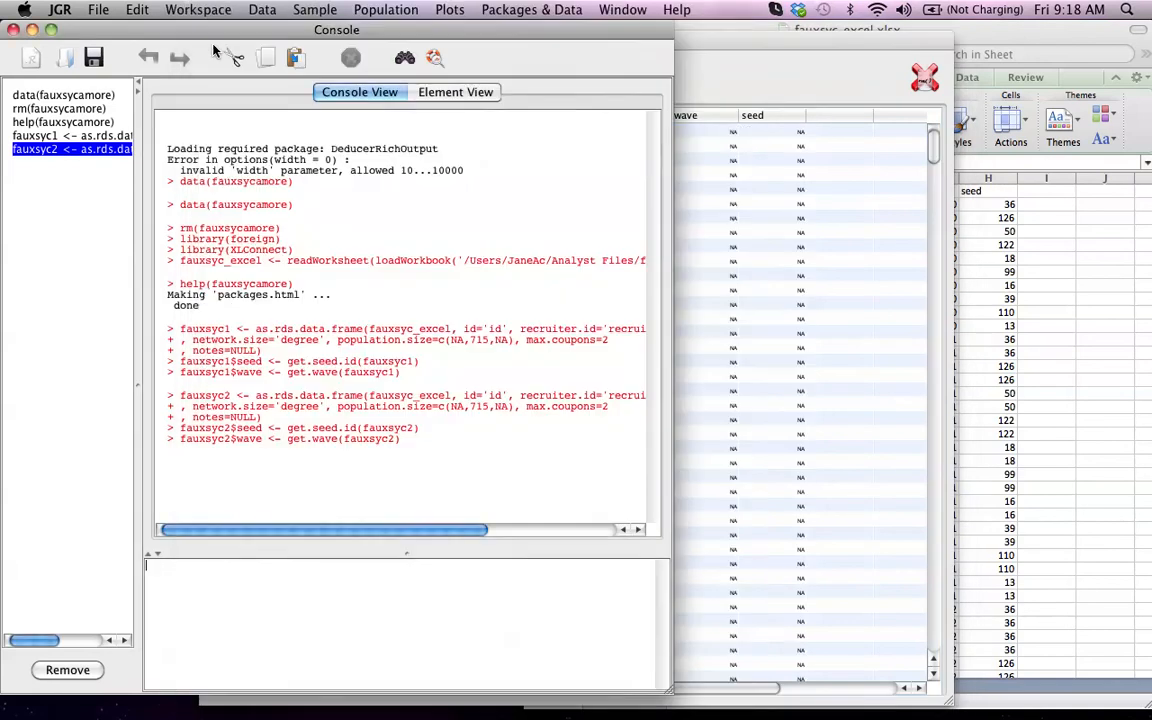
Load fauxsyc_csv from the Analyst Files folder as a comma-separated file with a header, without converting it to RDS.
left_click(97, 9)
left_click(106, 32)
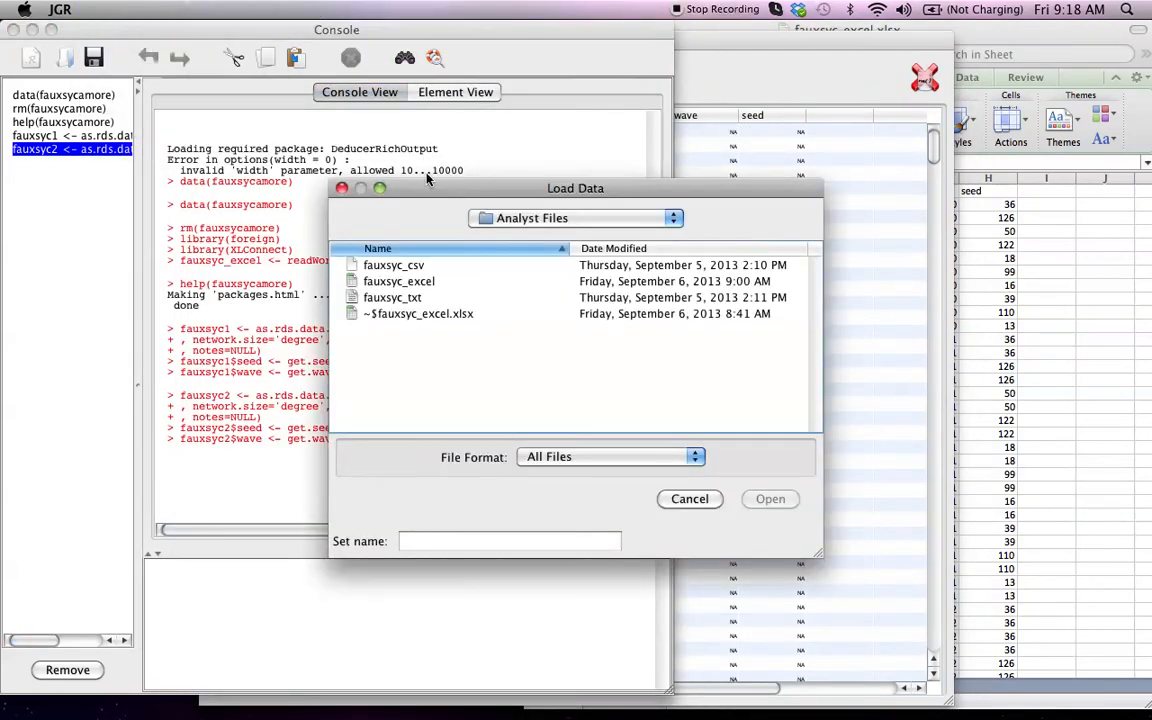
left_click(401, 284)
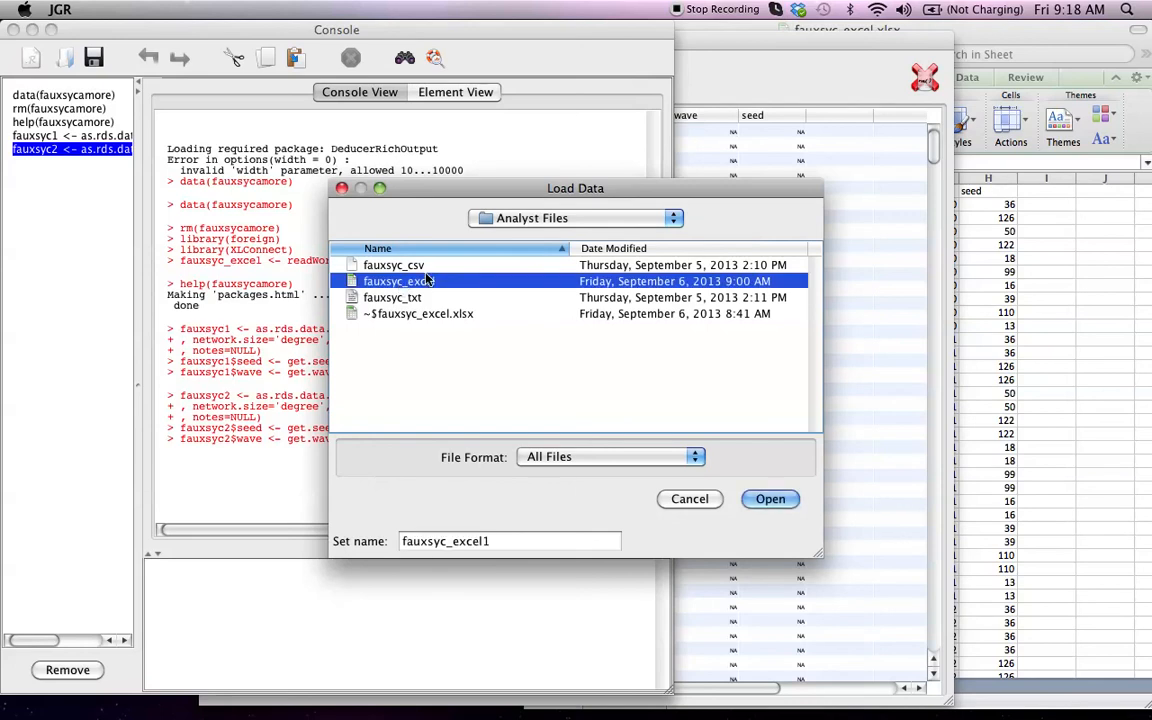
left_click(405, 298)
left_click(401, 266)
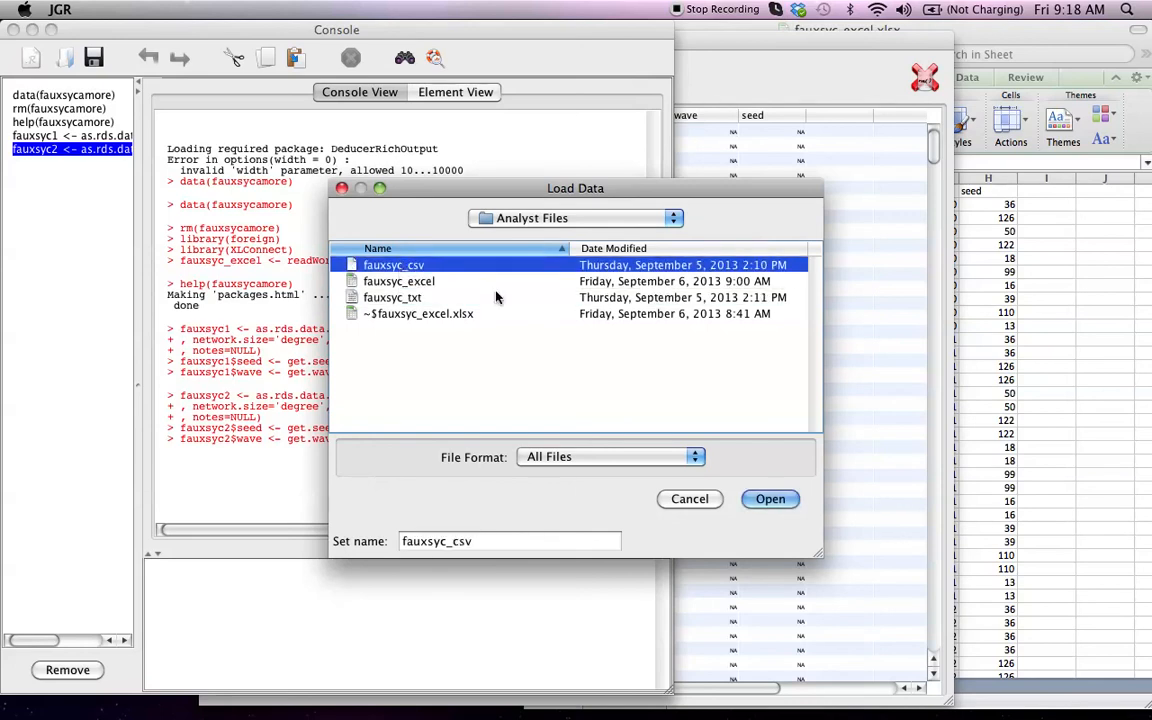
left_click(768, 499)
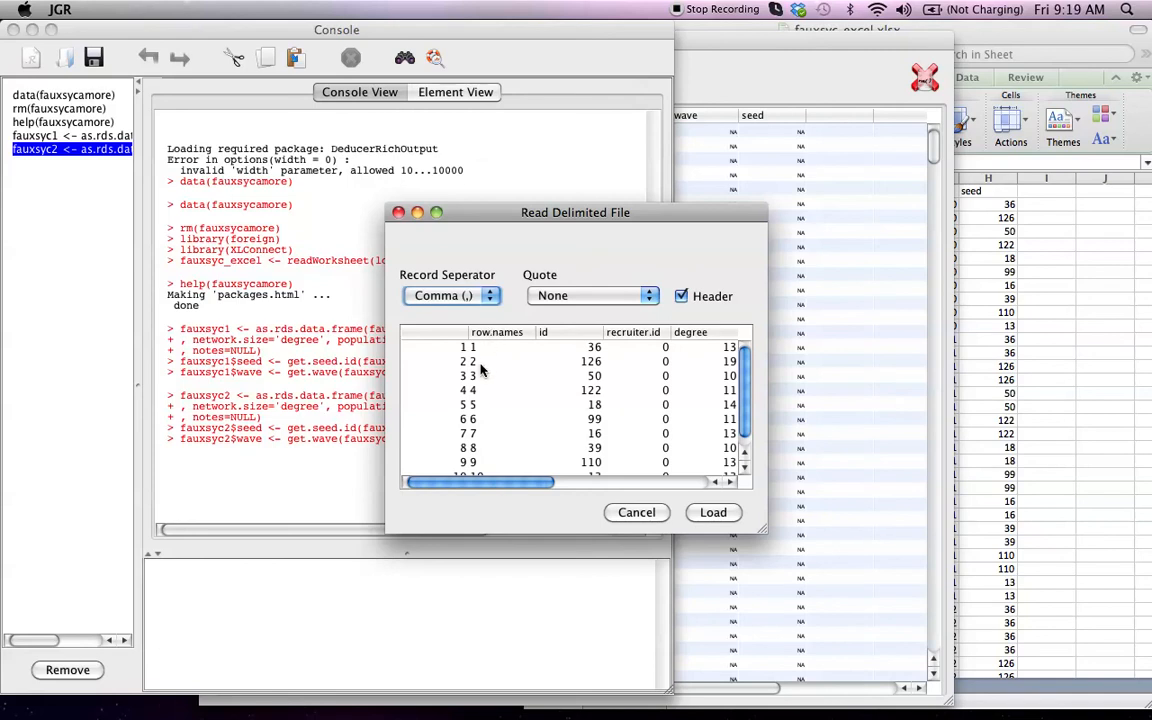
left_click(480, 364)
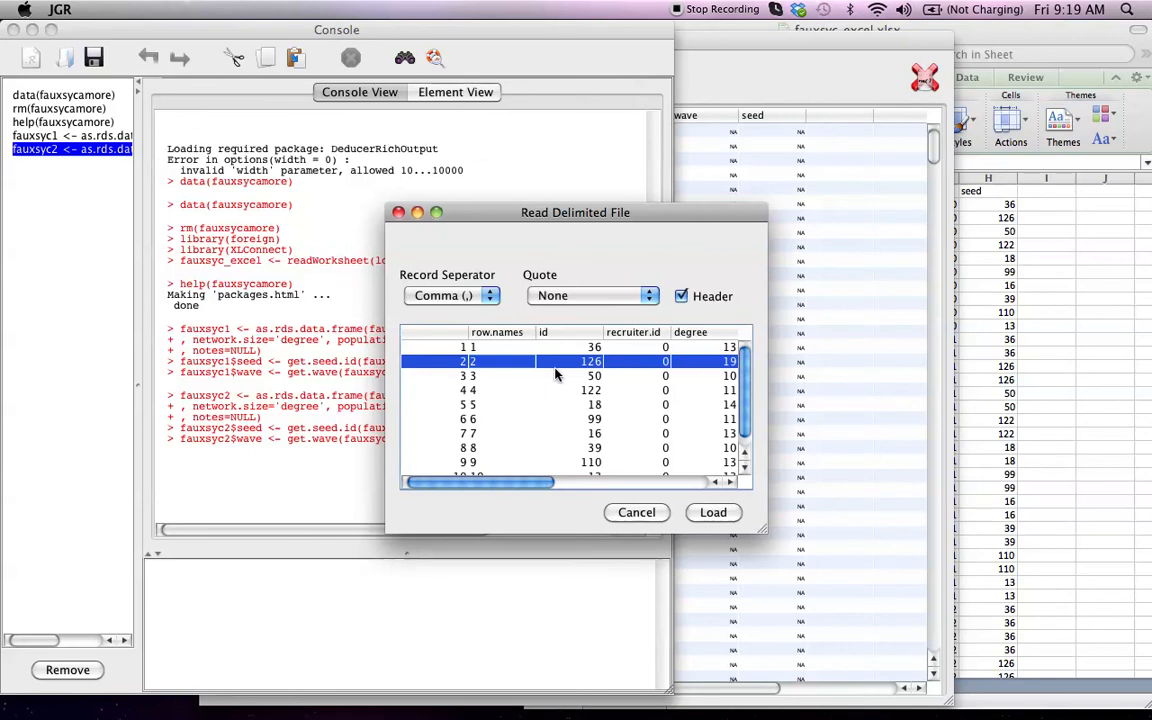
left_click(707, 510)
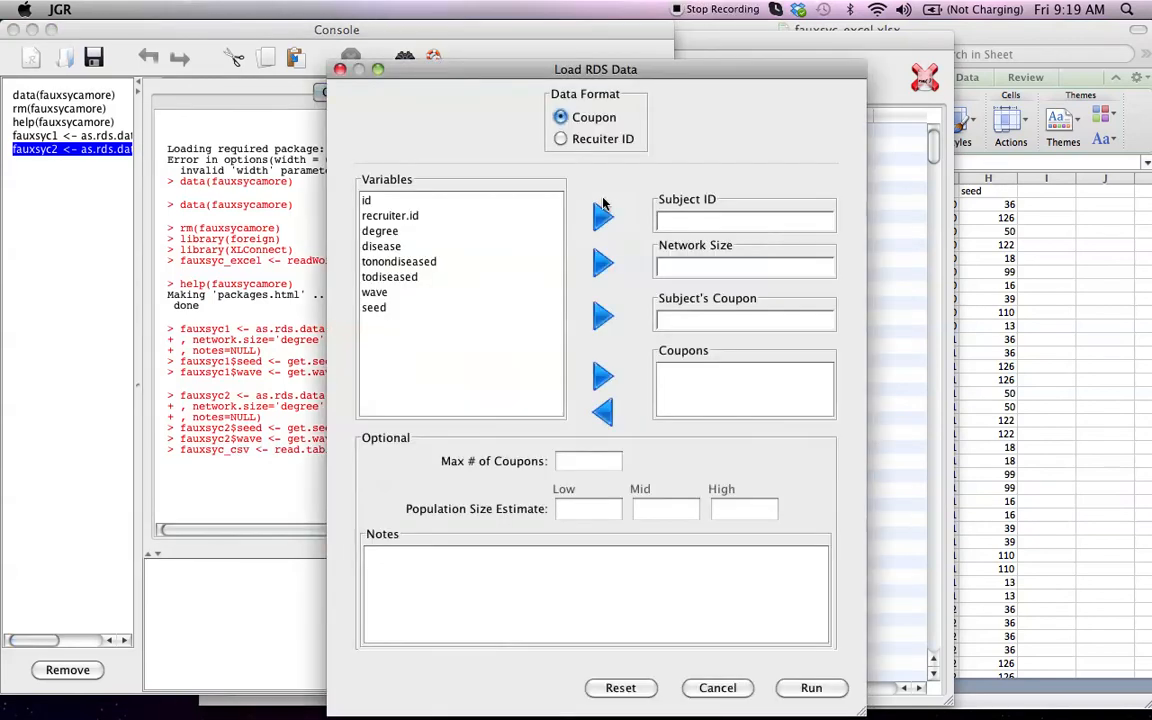
left_click(717, 688)
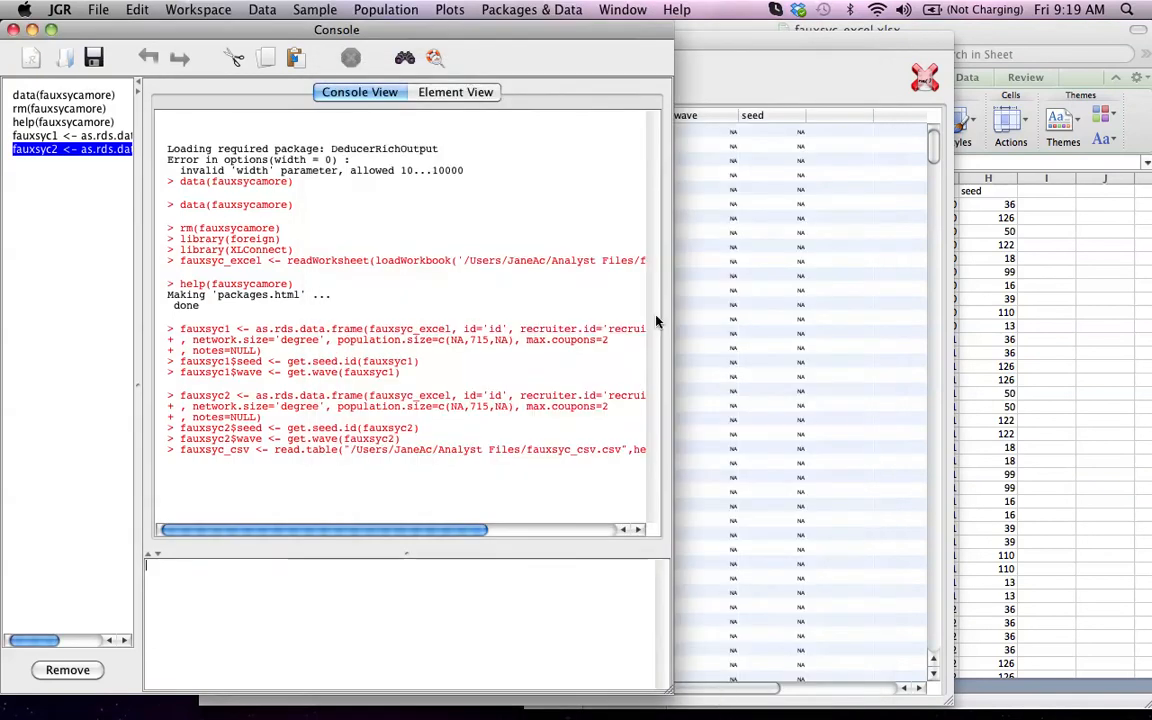
Examine the imported fauxsyc_csv data frame in the Data Viewer, then close the viewer.
left_click(531, 9)
left_click(546, 50)
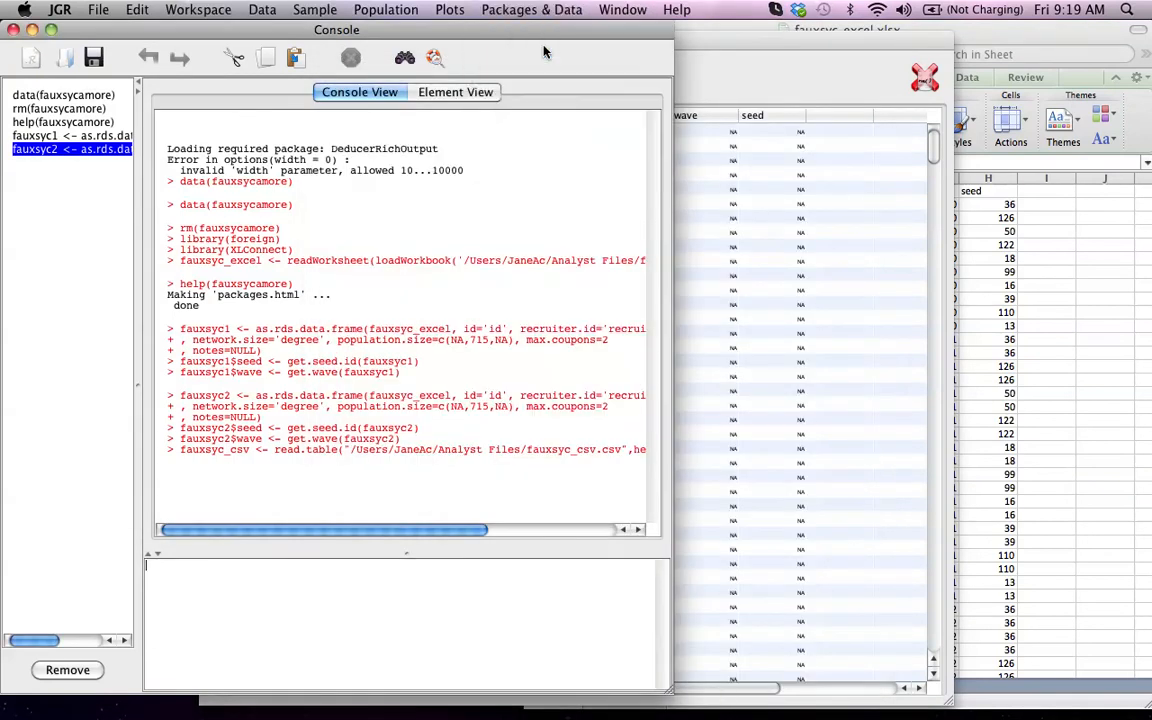
left_click(549, 79)
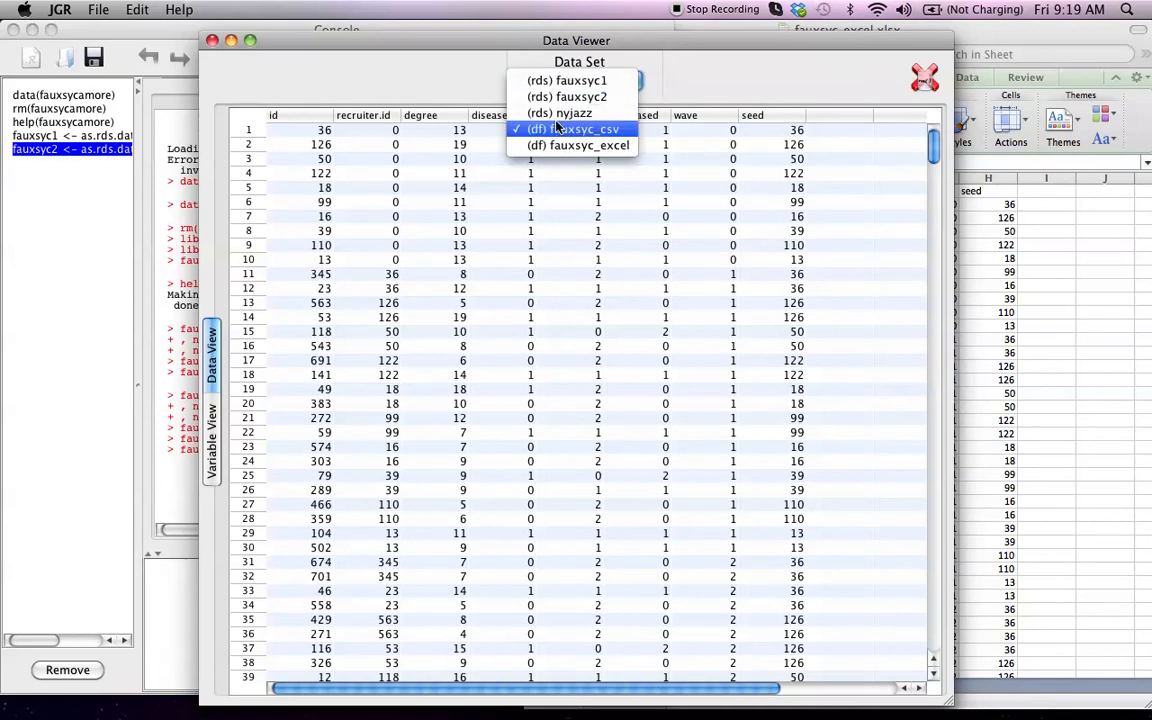
left_click(557, 132)
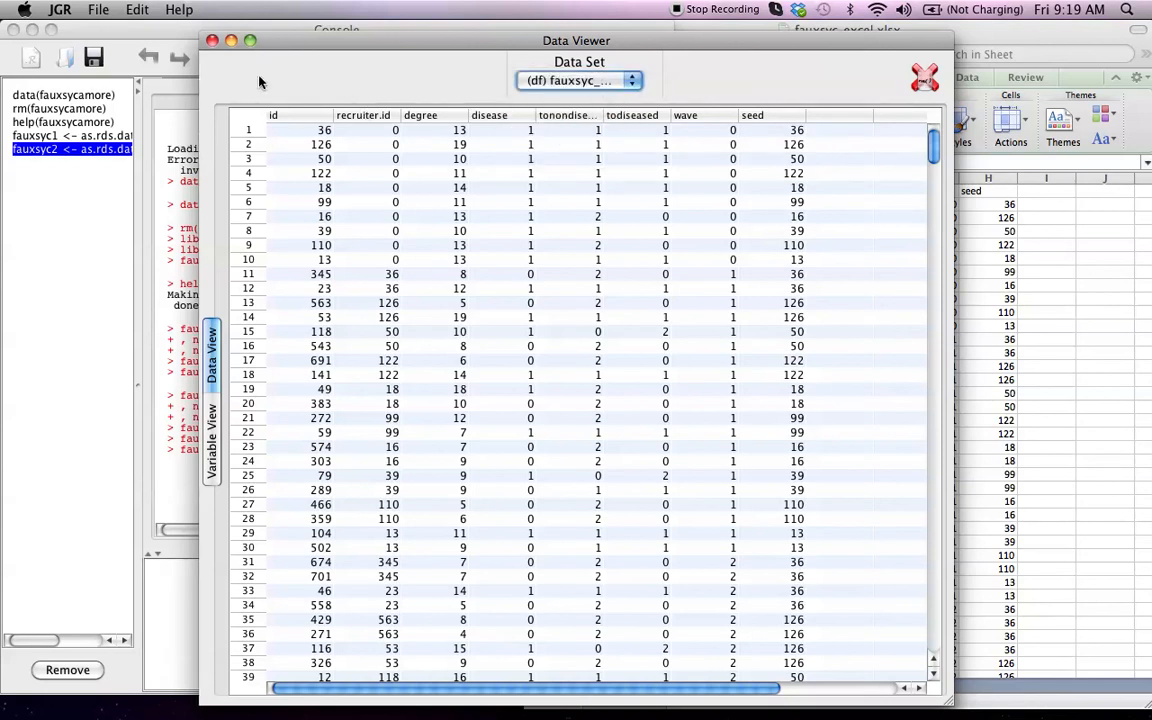
left_click(213, 43)
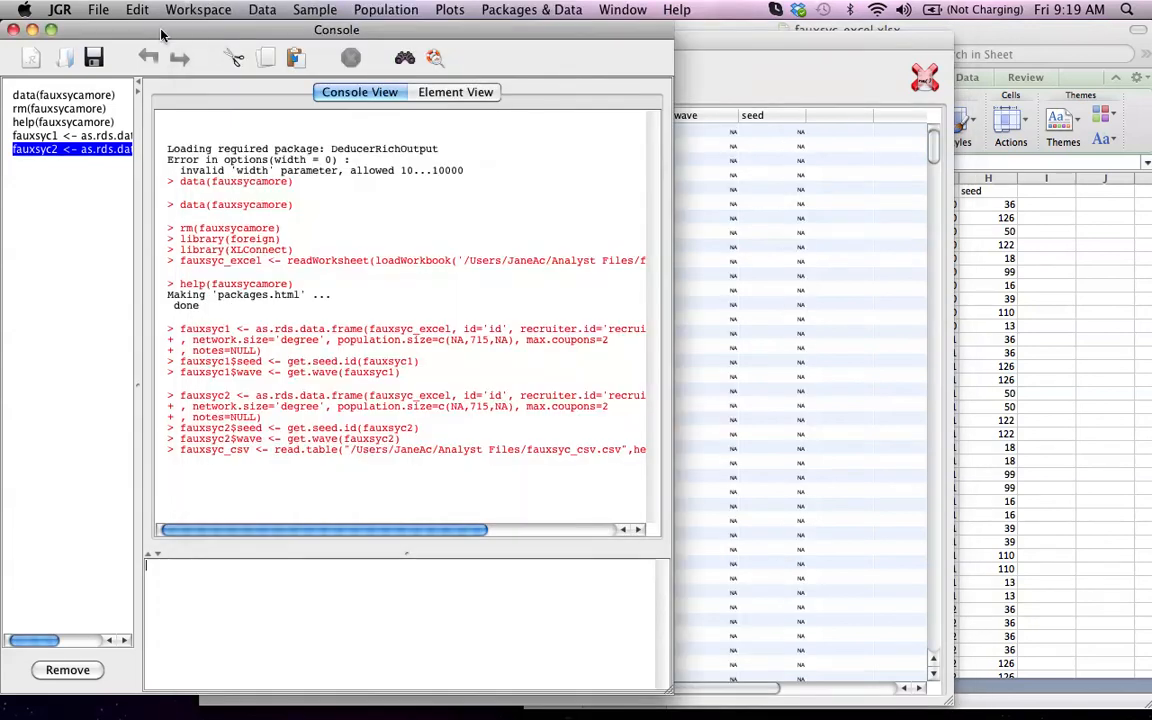
Close the Console window to end the session.
left_click(105, 40)
left_click_drag(157, 41, 131, 32)
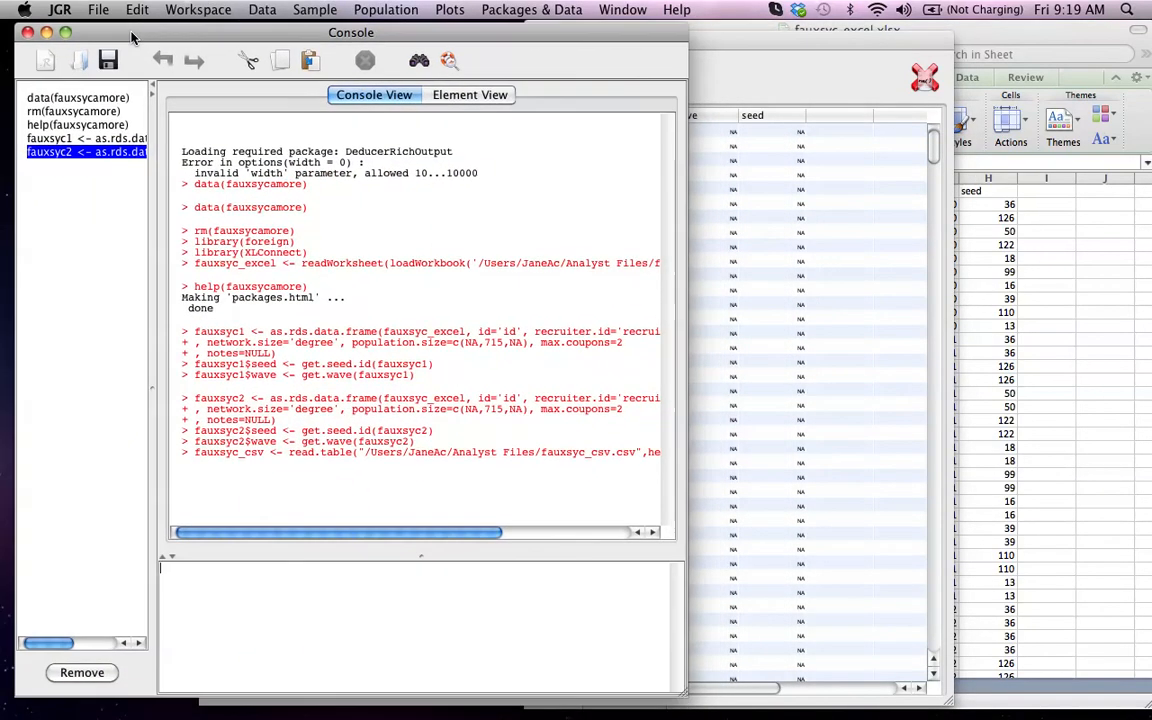
left_click(28, 32)
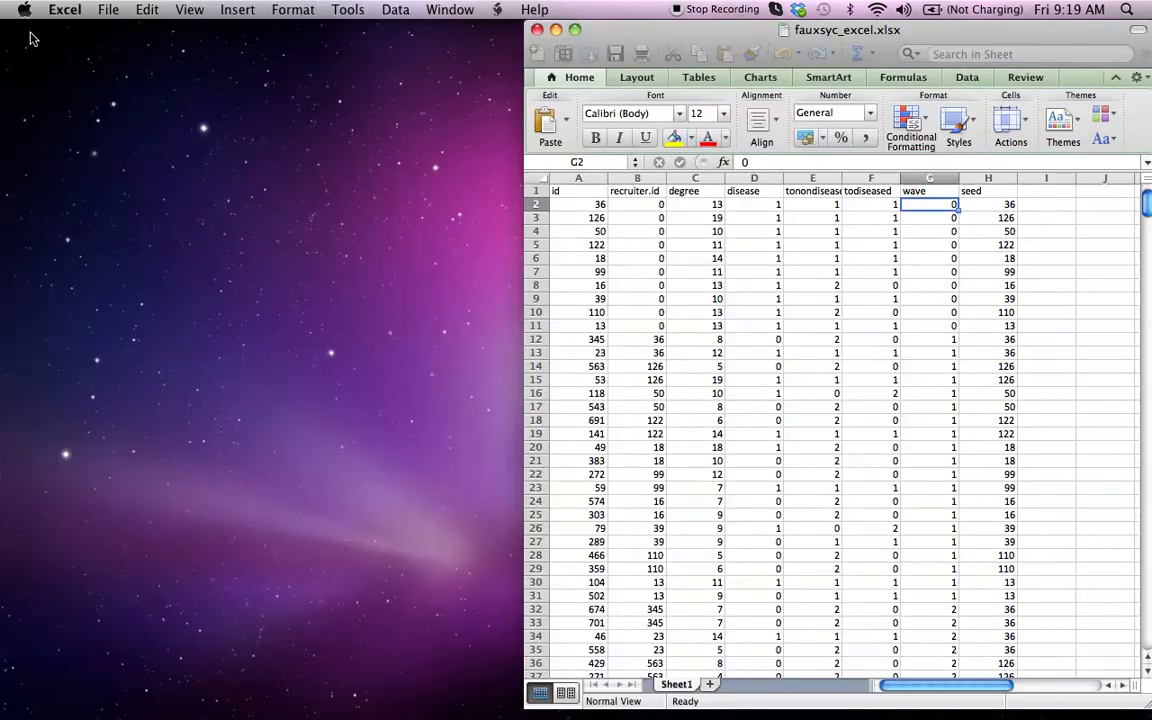